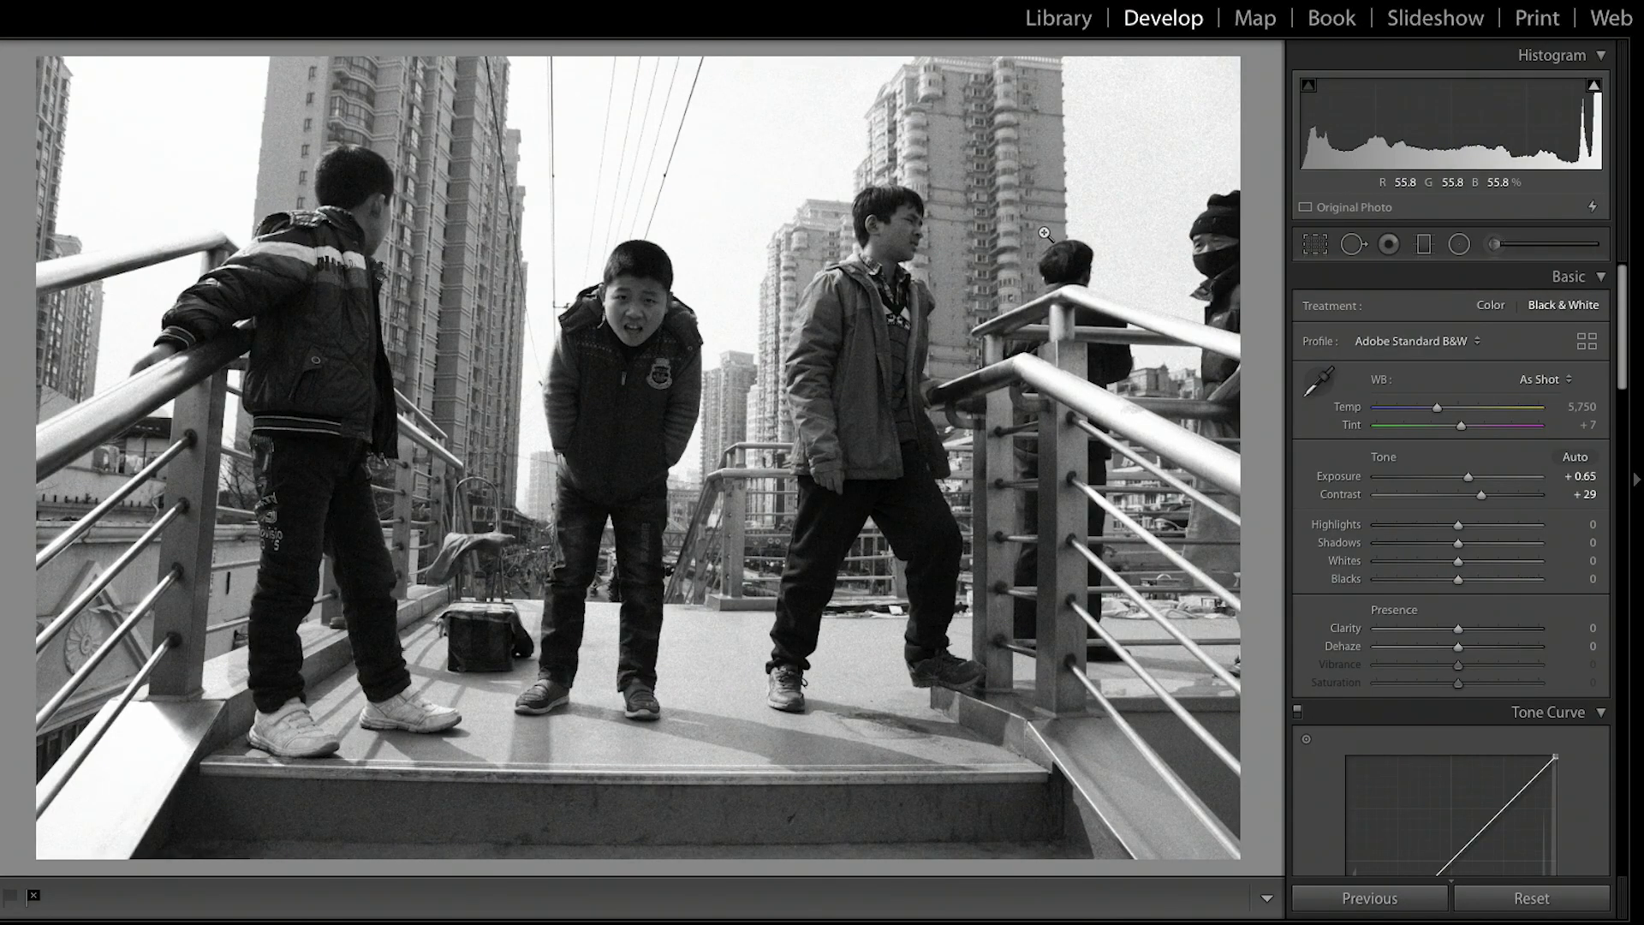
Paint an adjustment brush spot on the left tower and set its Exposure to 4.00, Highlights to 100 and Whites to 100
key(k)
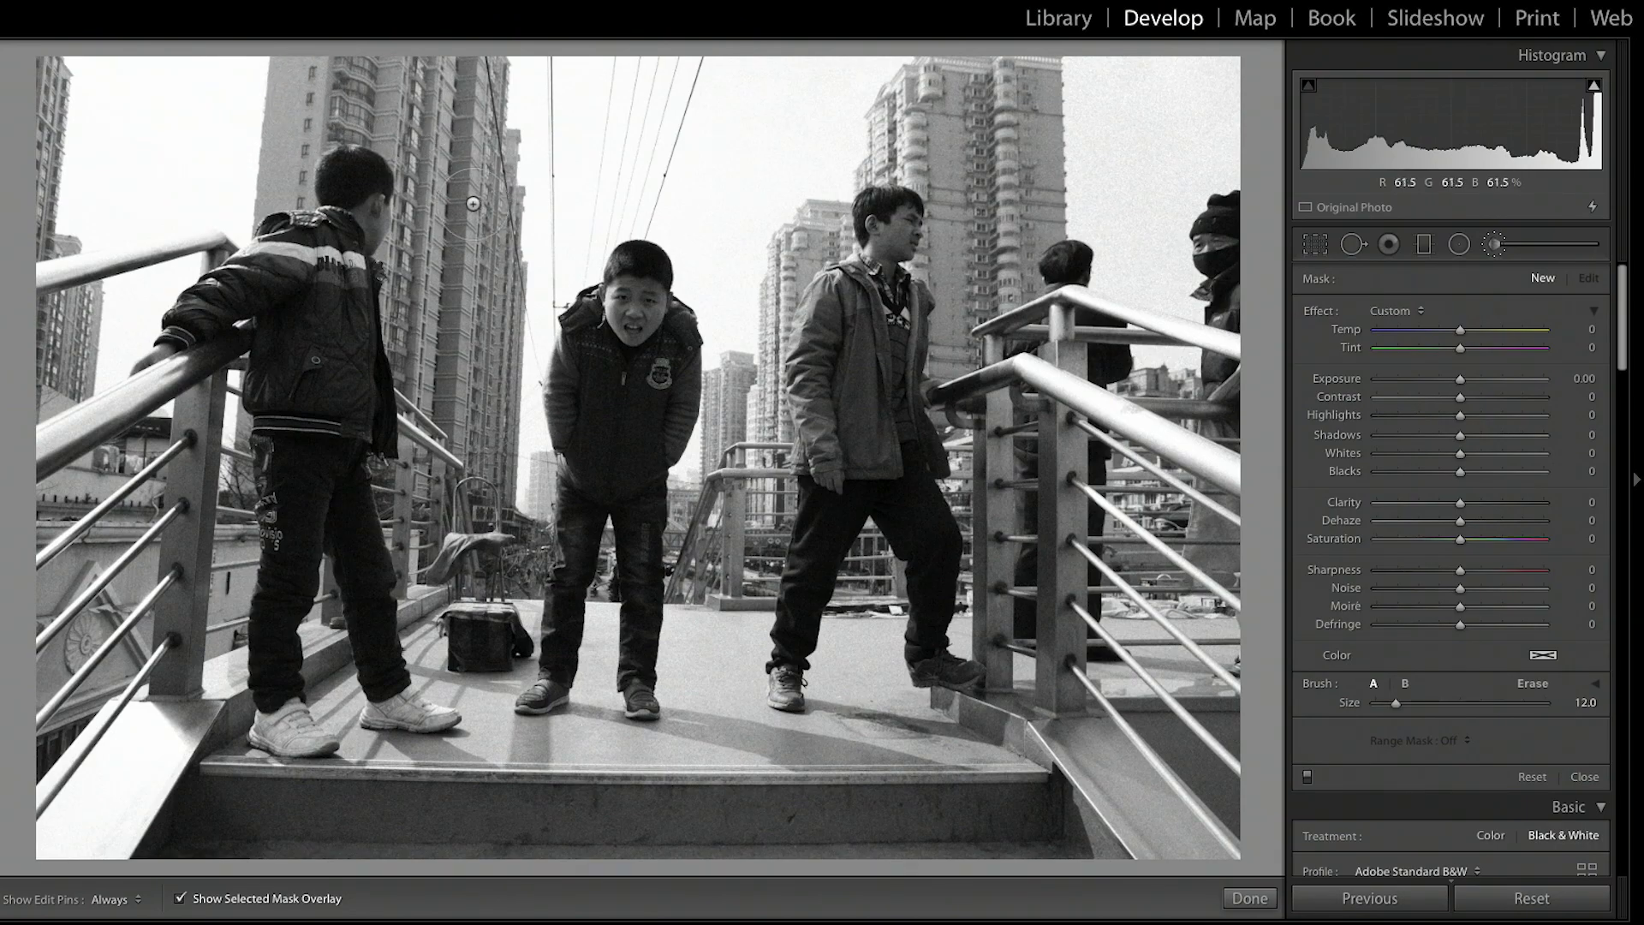
drag(474, 208, 474, 216)
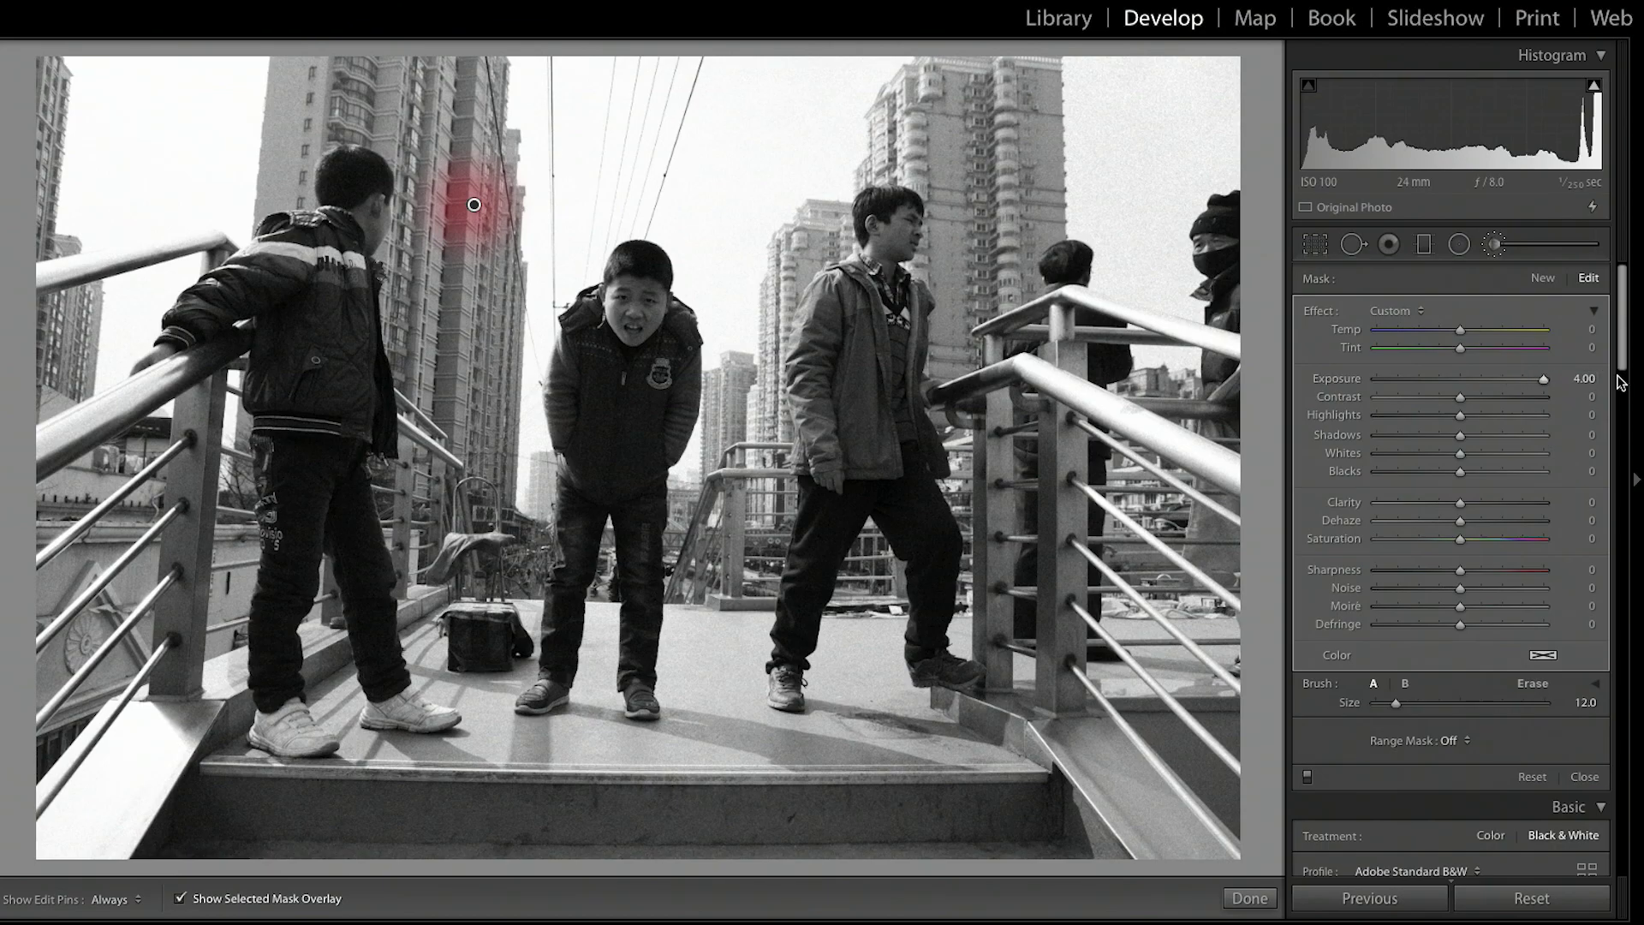
drag(1456, 415, 1570, 416)
drag(1493, 452, 1567, 453)
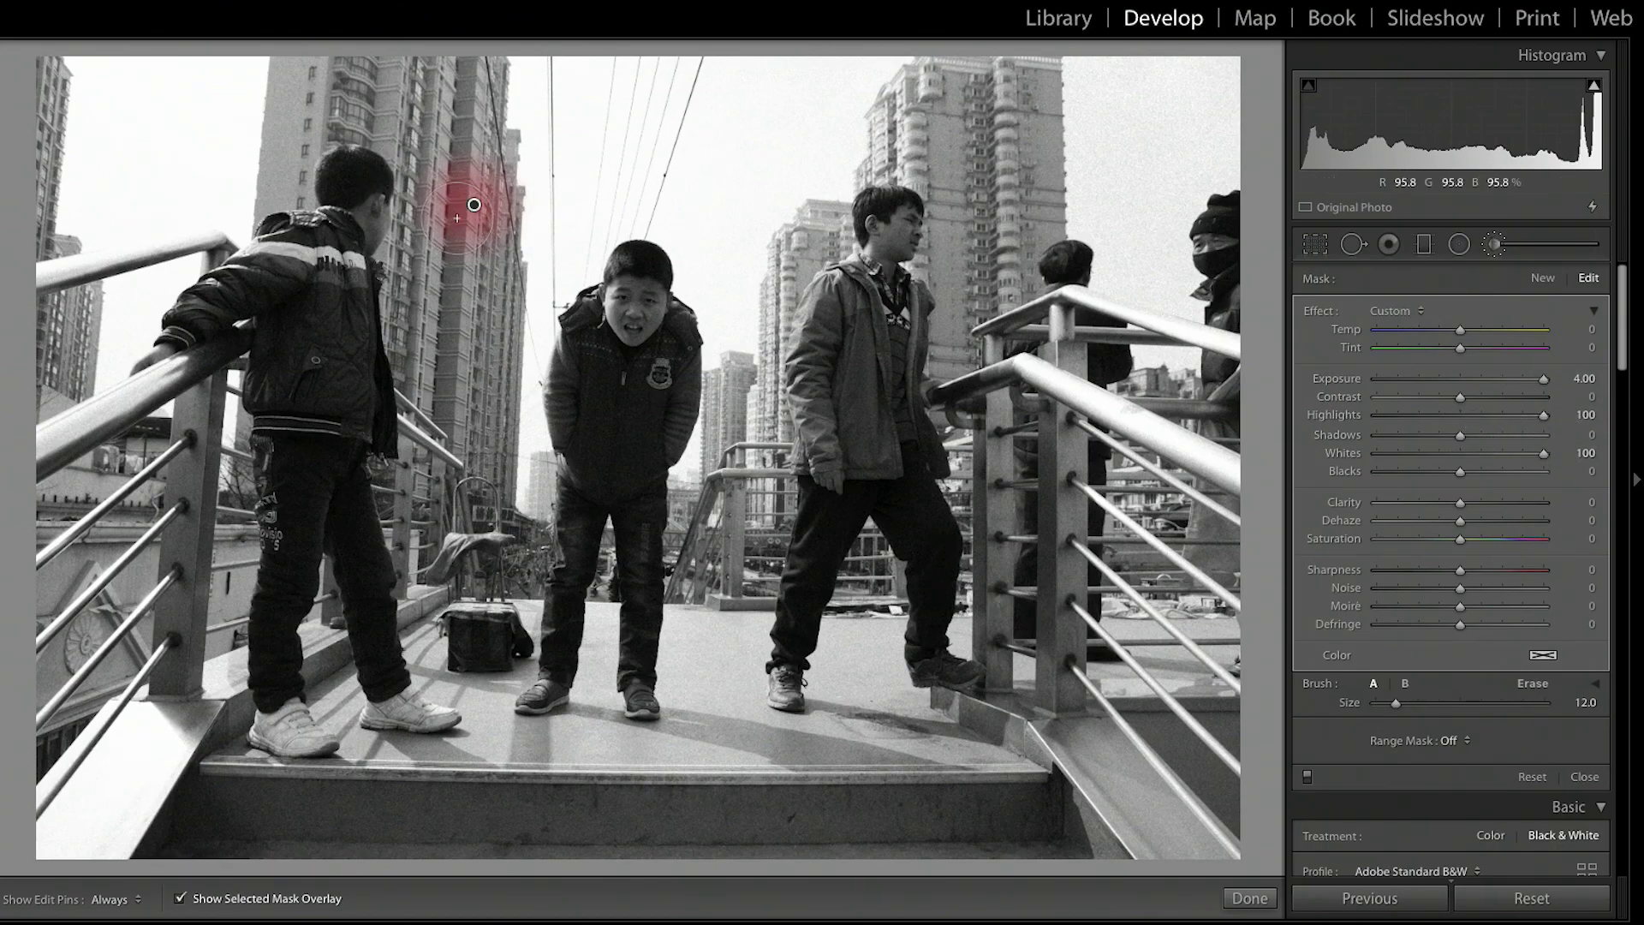
Reset the brush spot's Exposure, Highlights and Whites to 0
double_click(1321, 375)
double_click(1343, 411)
double_click(1346, 454)
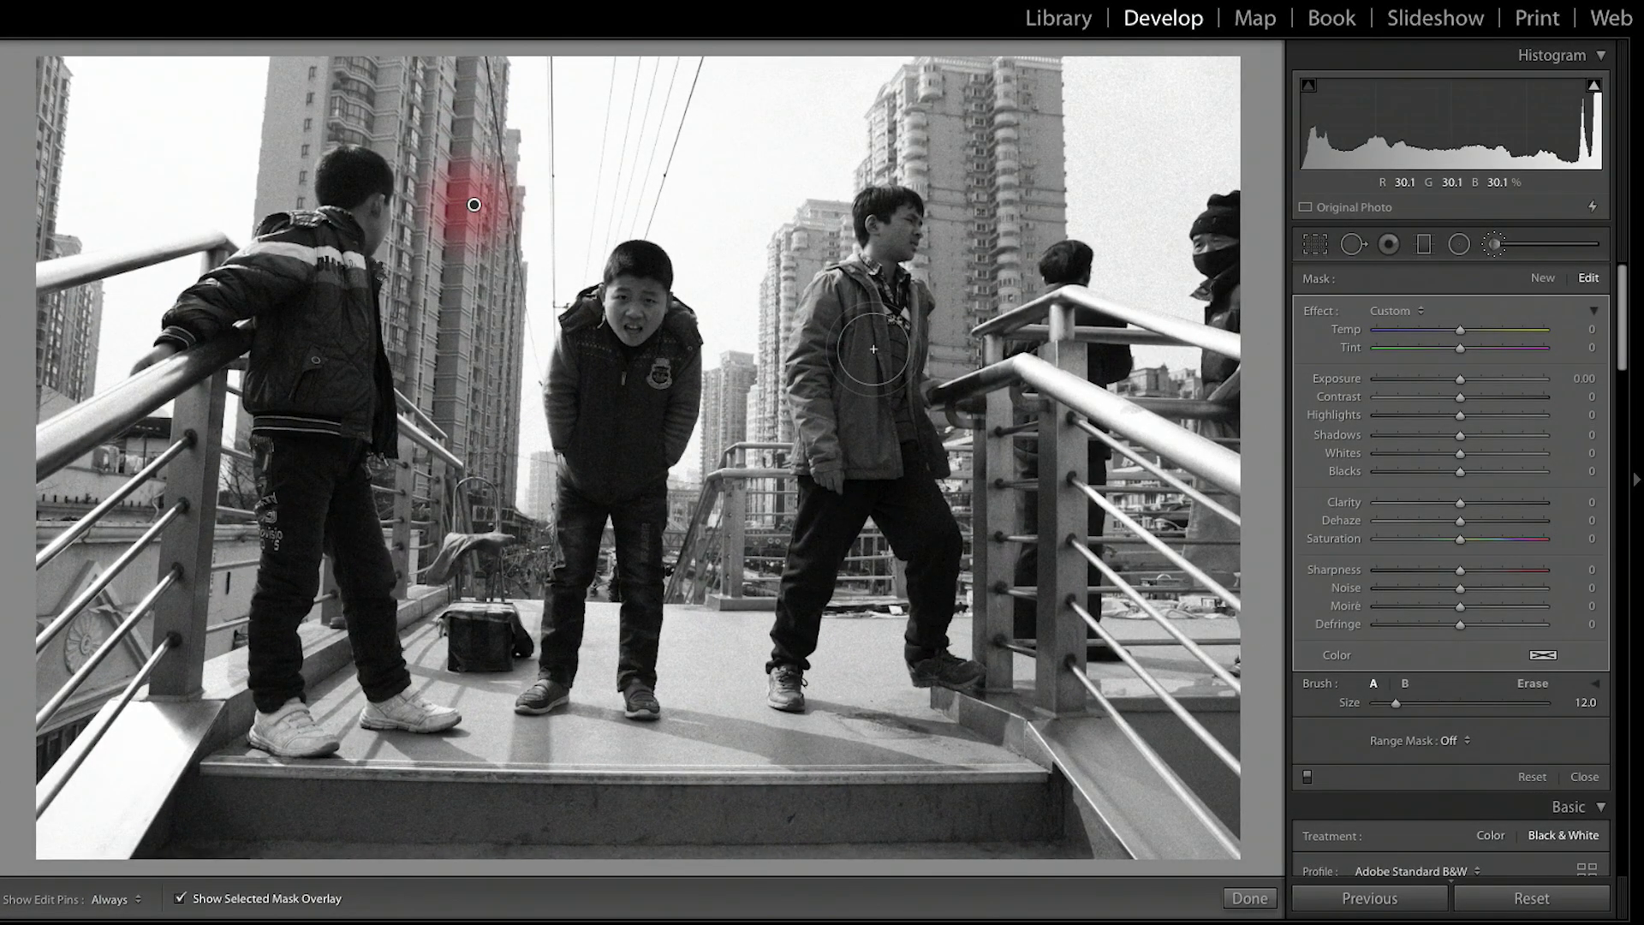
Expand the brush options to show Feather, Flow, Auto Mask and Density
scroll(1432, 372, down, 4)
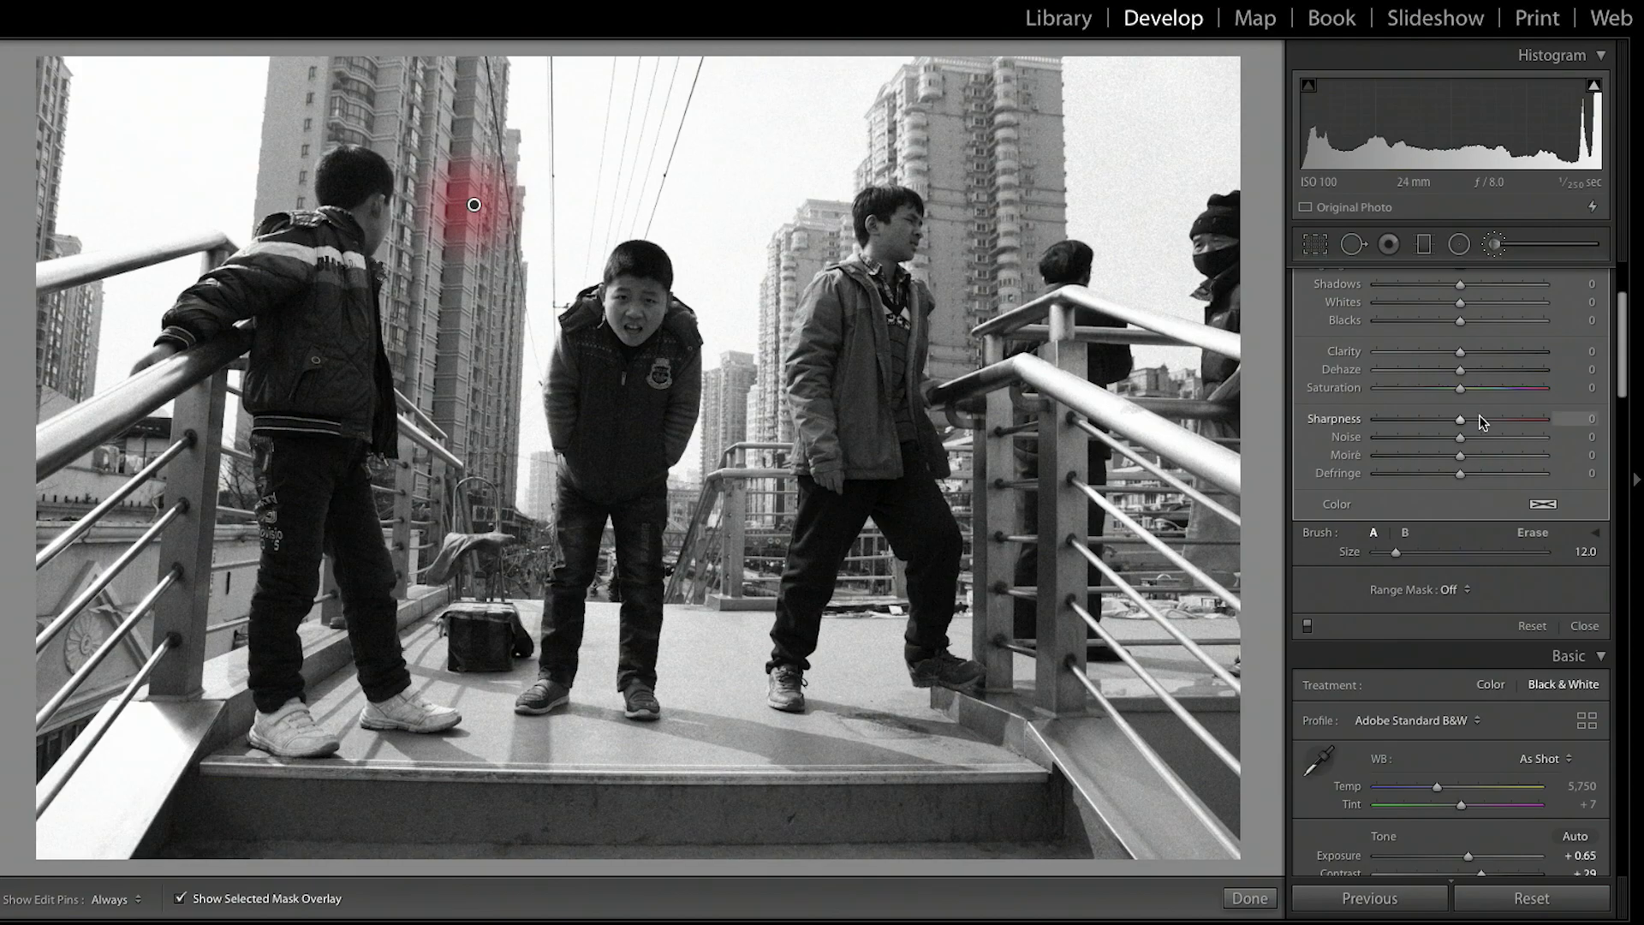
scroll(1482, 420, down, 2)
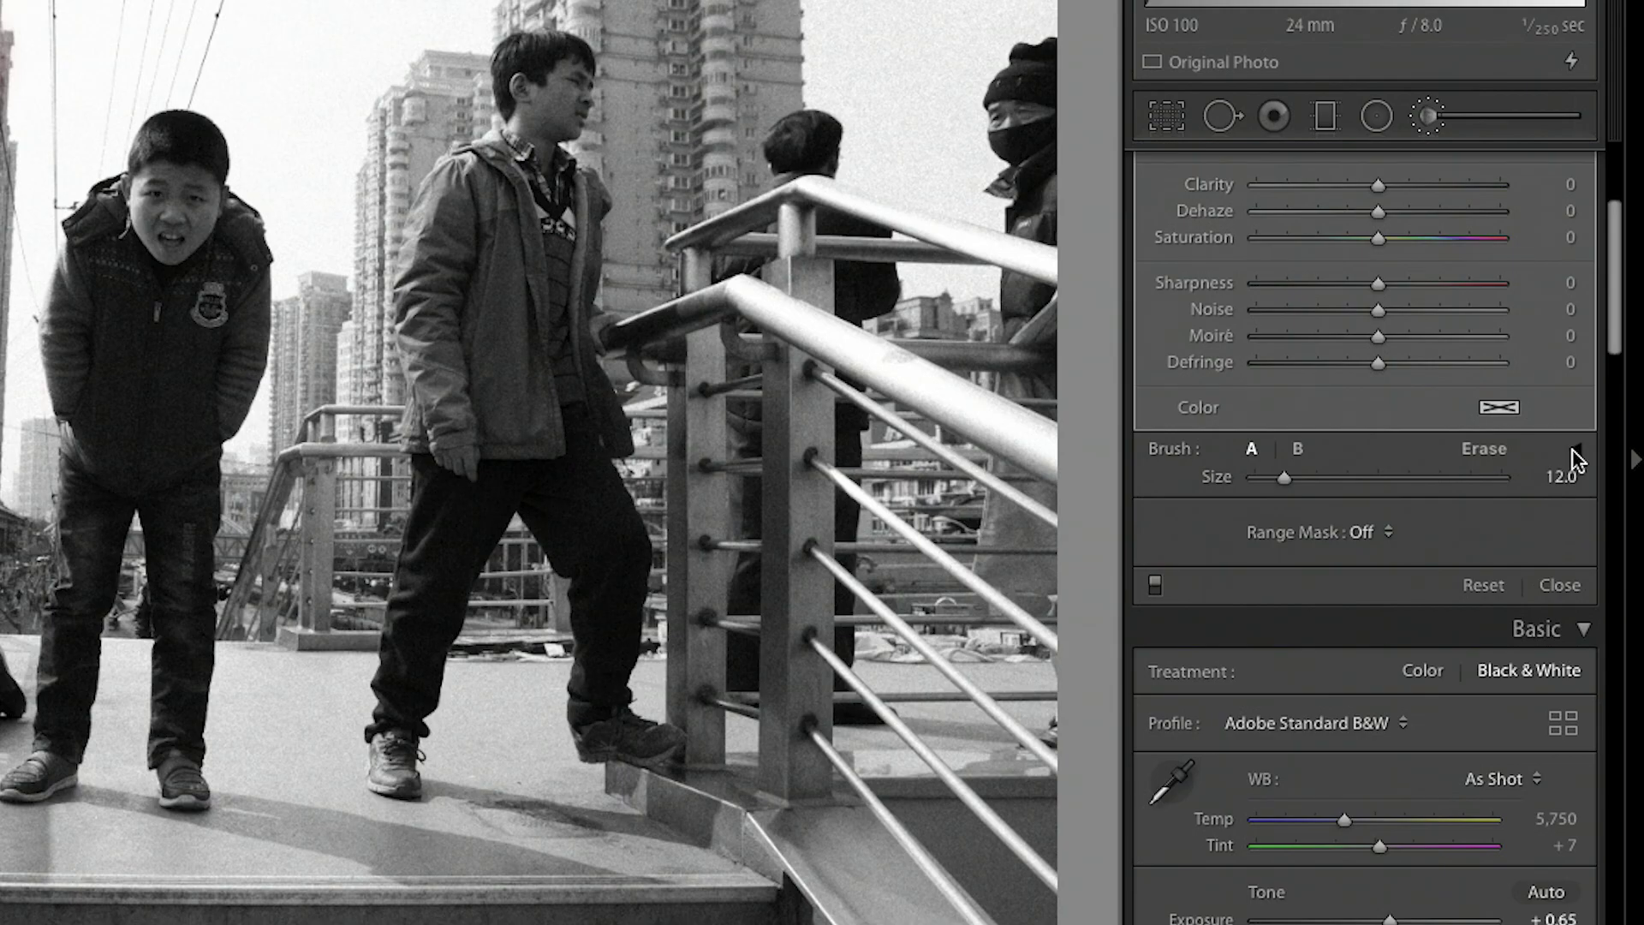
click(1575, 451)
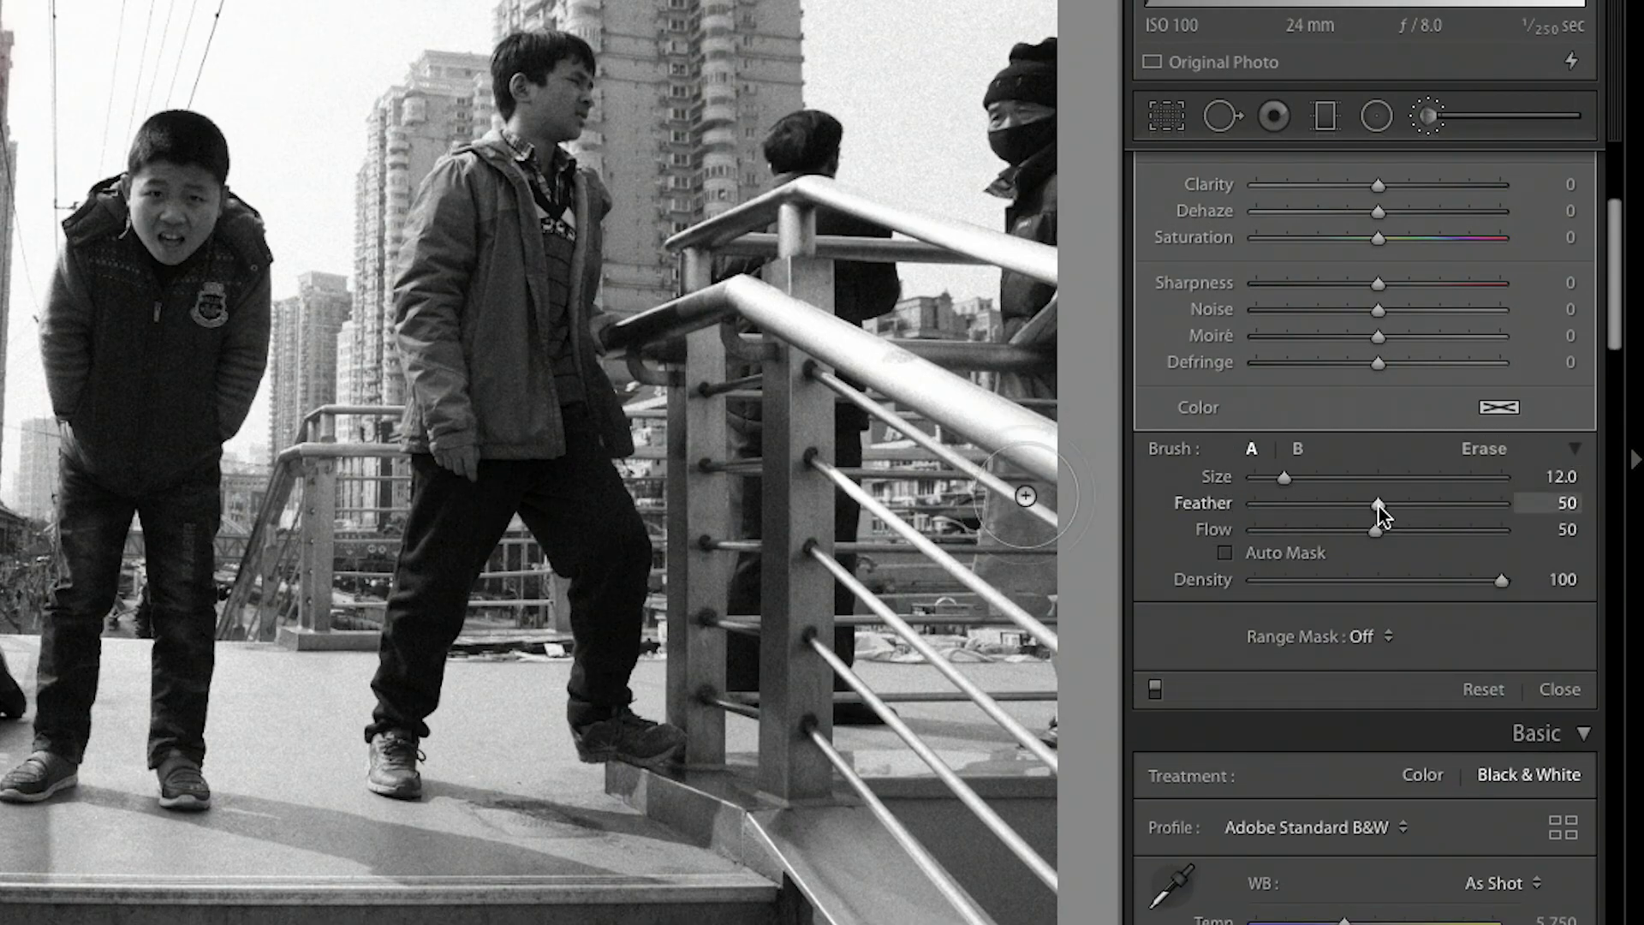
scroll(1374, 524, up, 1)
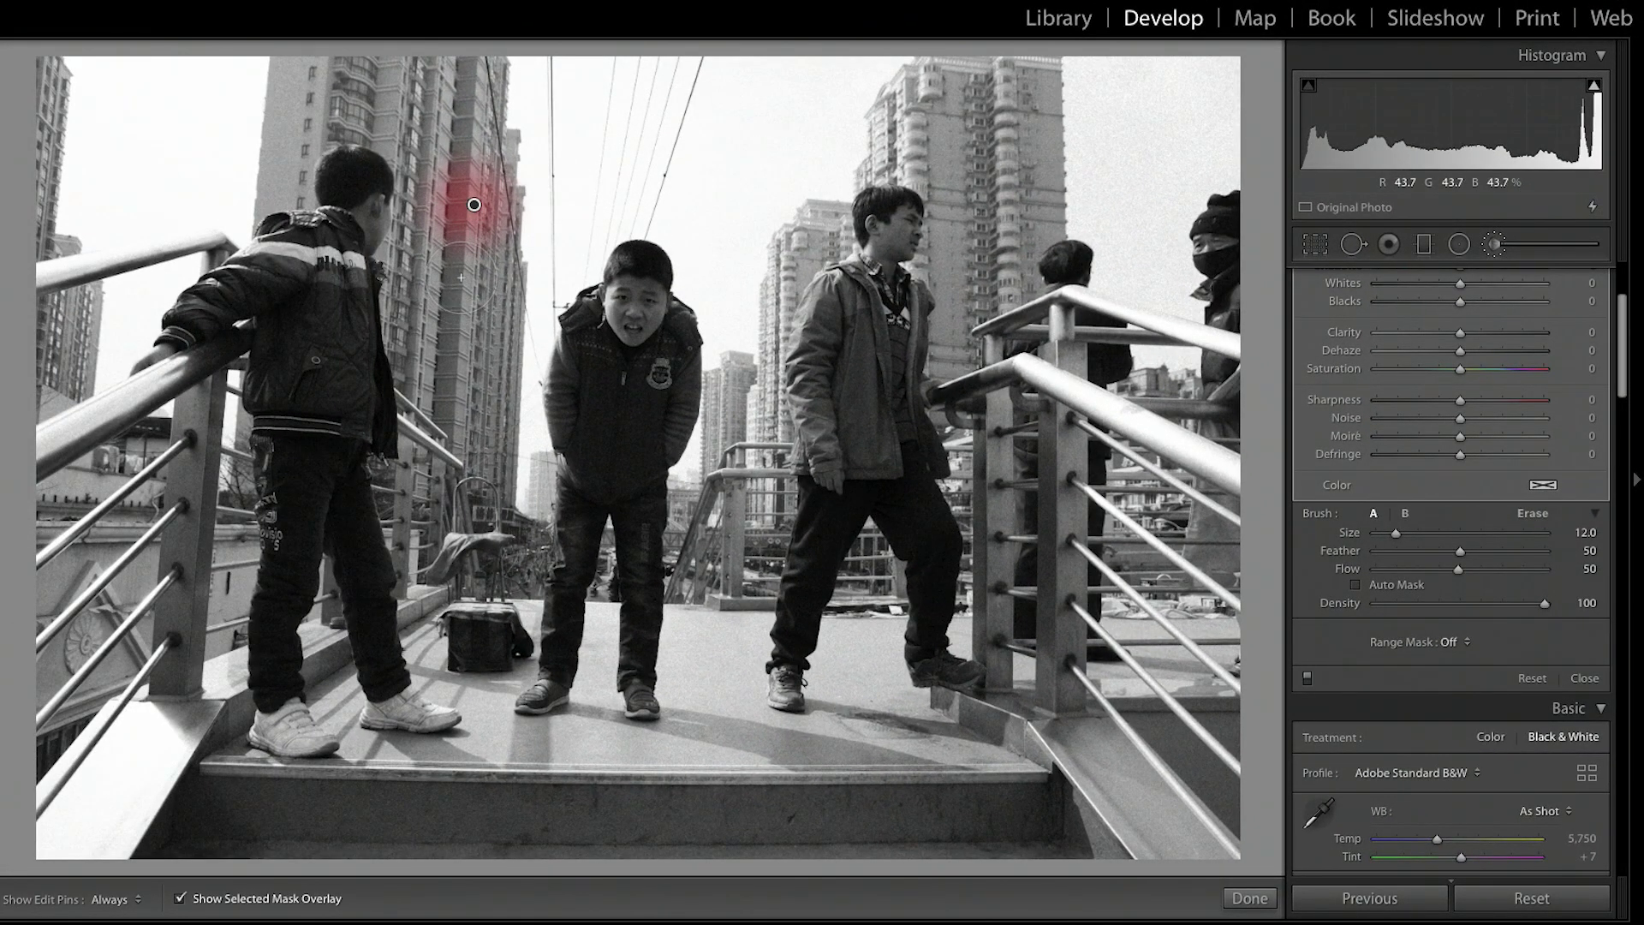
Try shrinking and enlarging the brush, ending at size 46
scroll(460, 284, down, 6)
drag(1413, 531, 1419, 532)
scroll(327, 409, up, 8)
scroll(797, 592, up, 8)
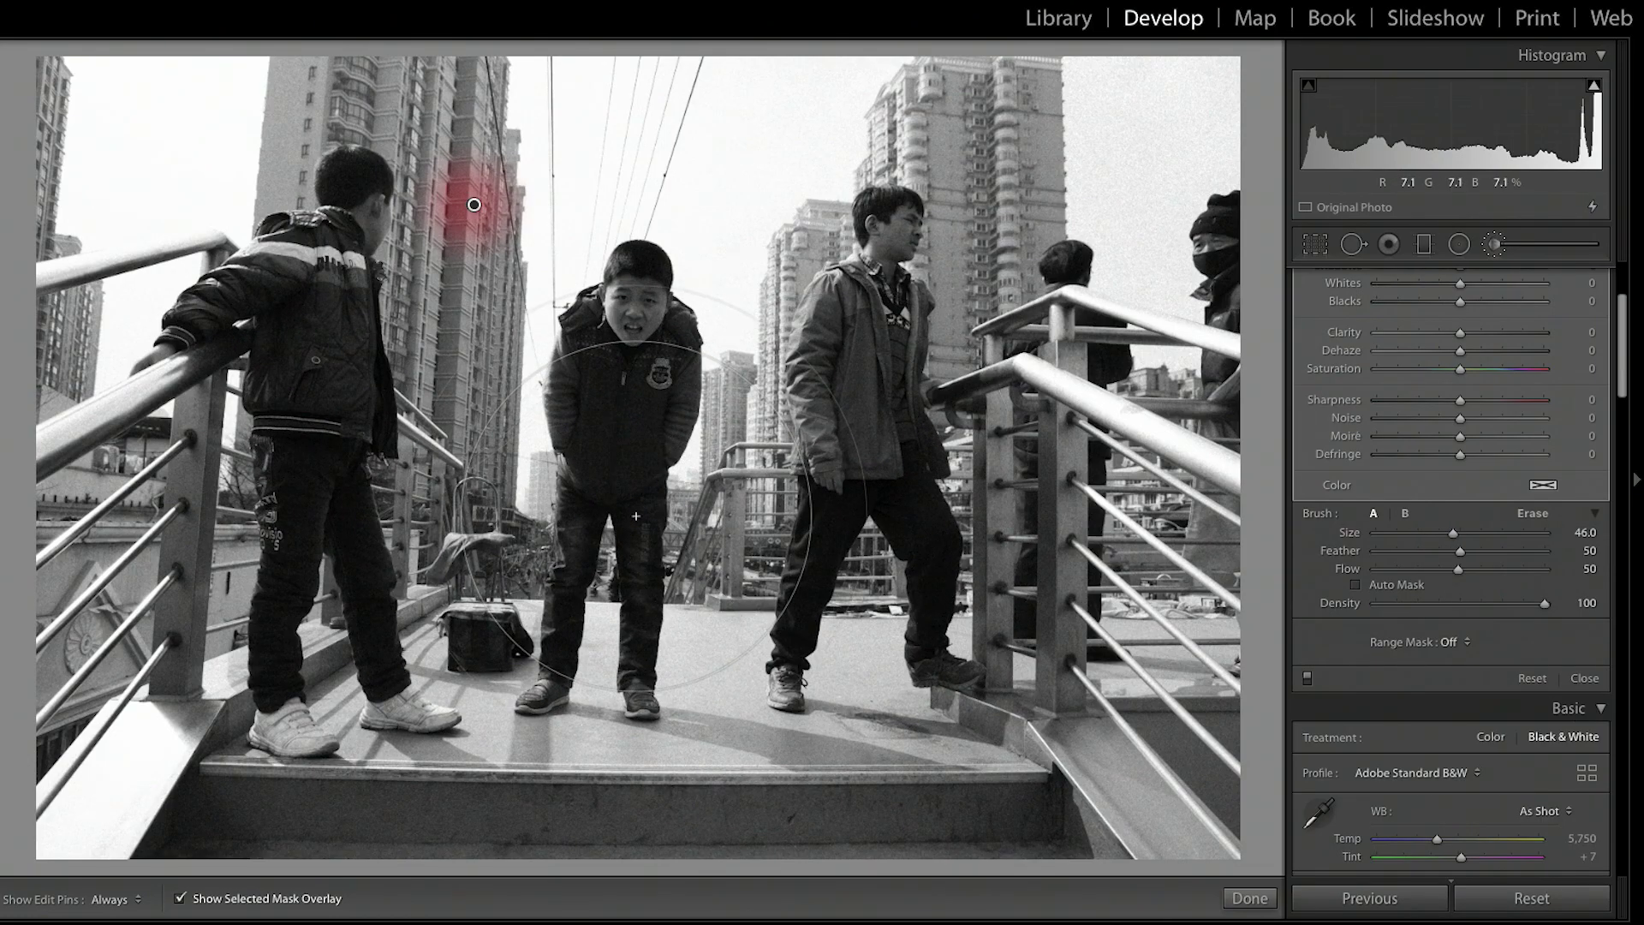
Lower the brush Feather to 0 and raise it to 100 to compare hard and soft edges
click(1456, 552)
drag(1456, 555, 1383, 555)
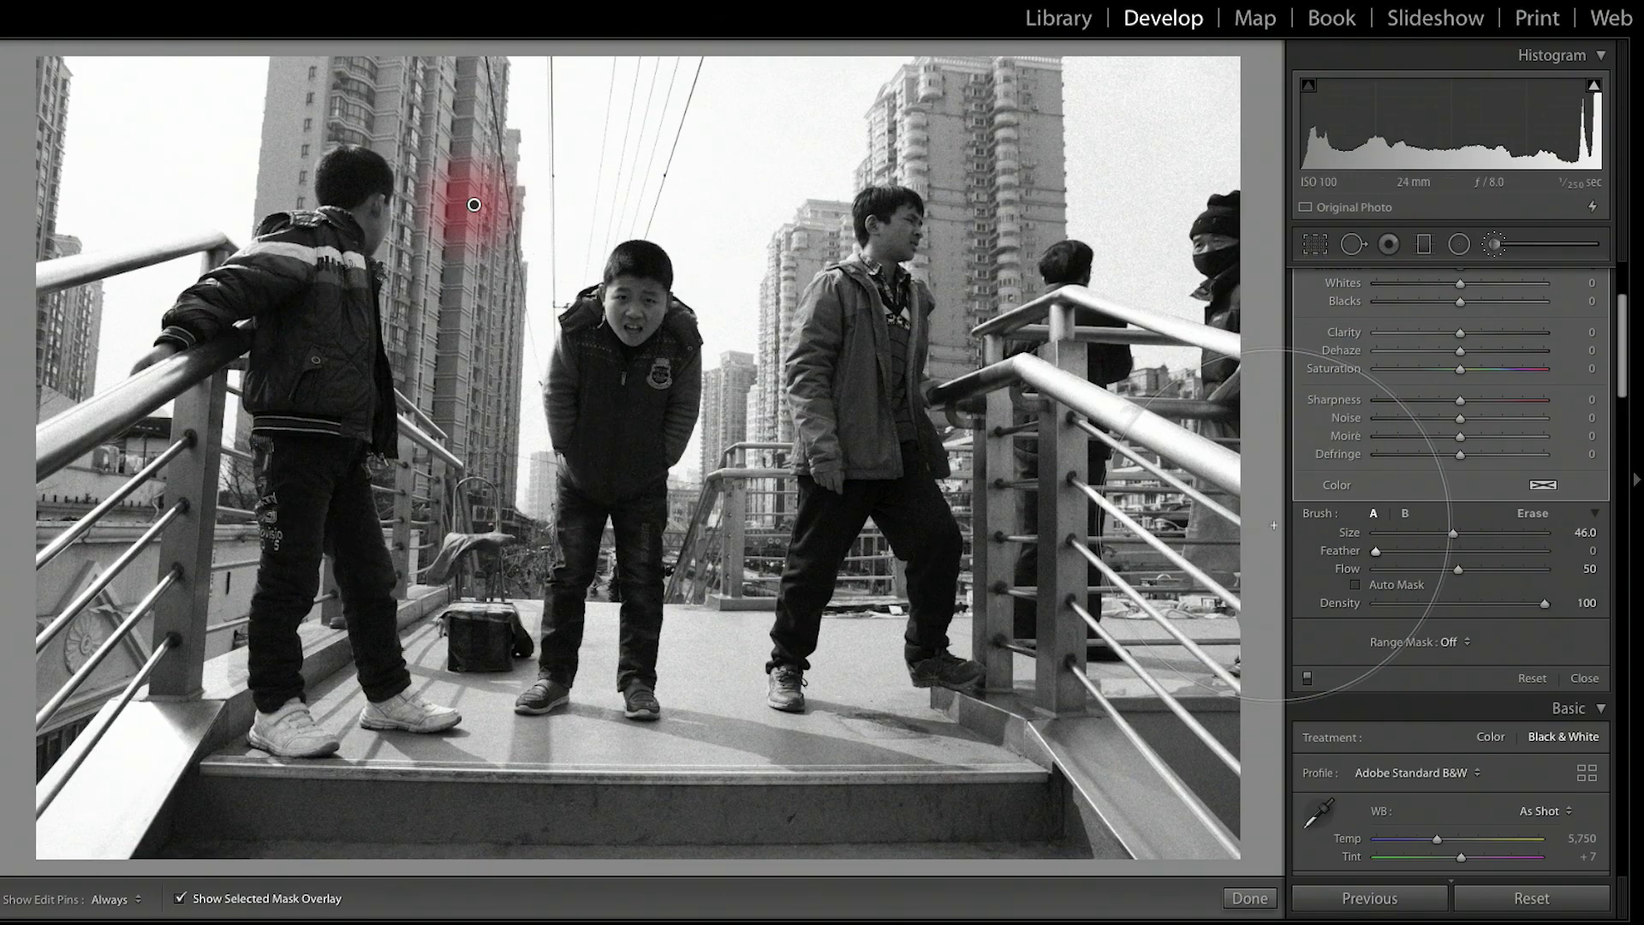
drag(1377, 555, 1552, 555)
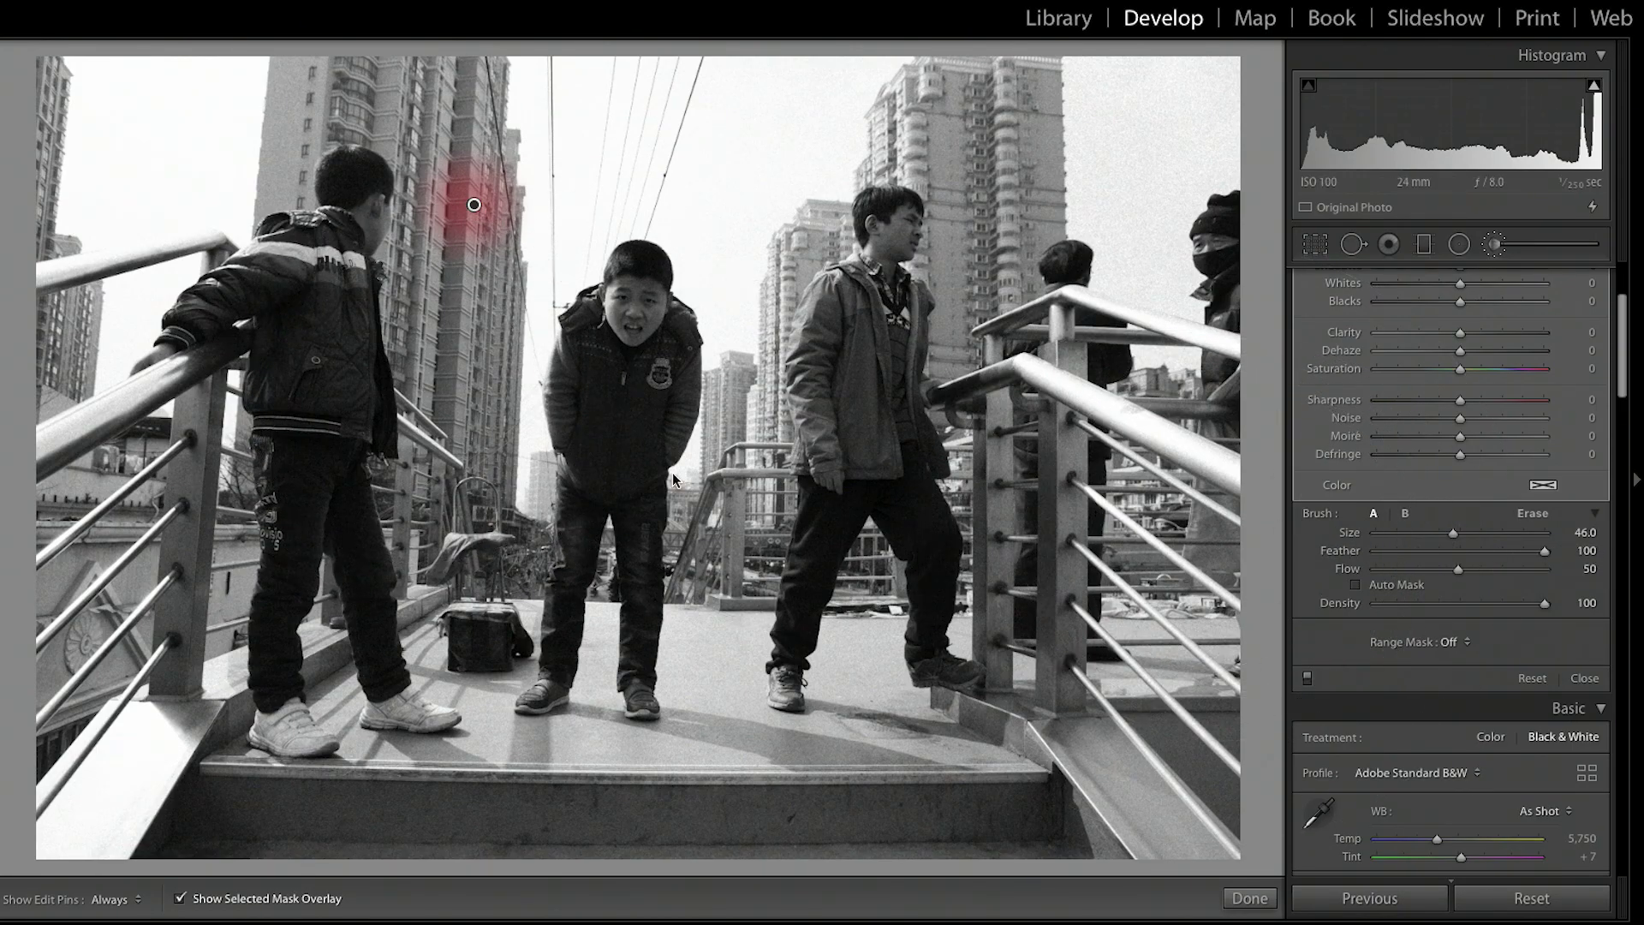
Build up a soft mask over the middle boy with repeated dabs of a size 45 brush
scroll(493, 497, down, 1)
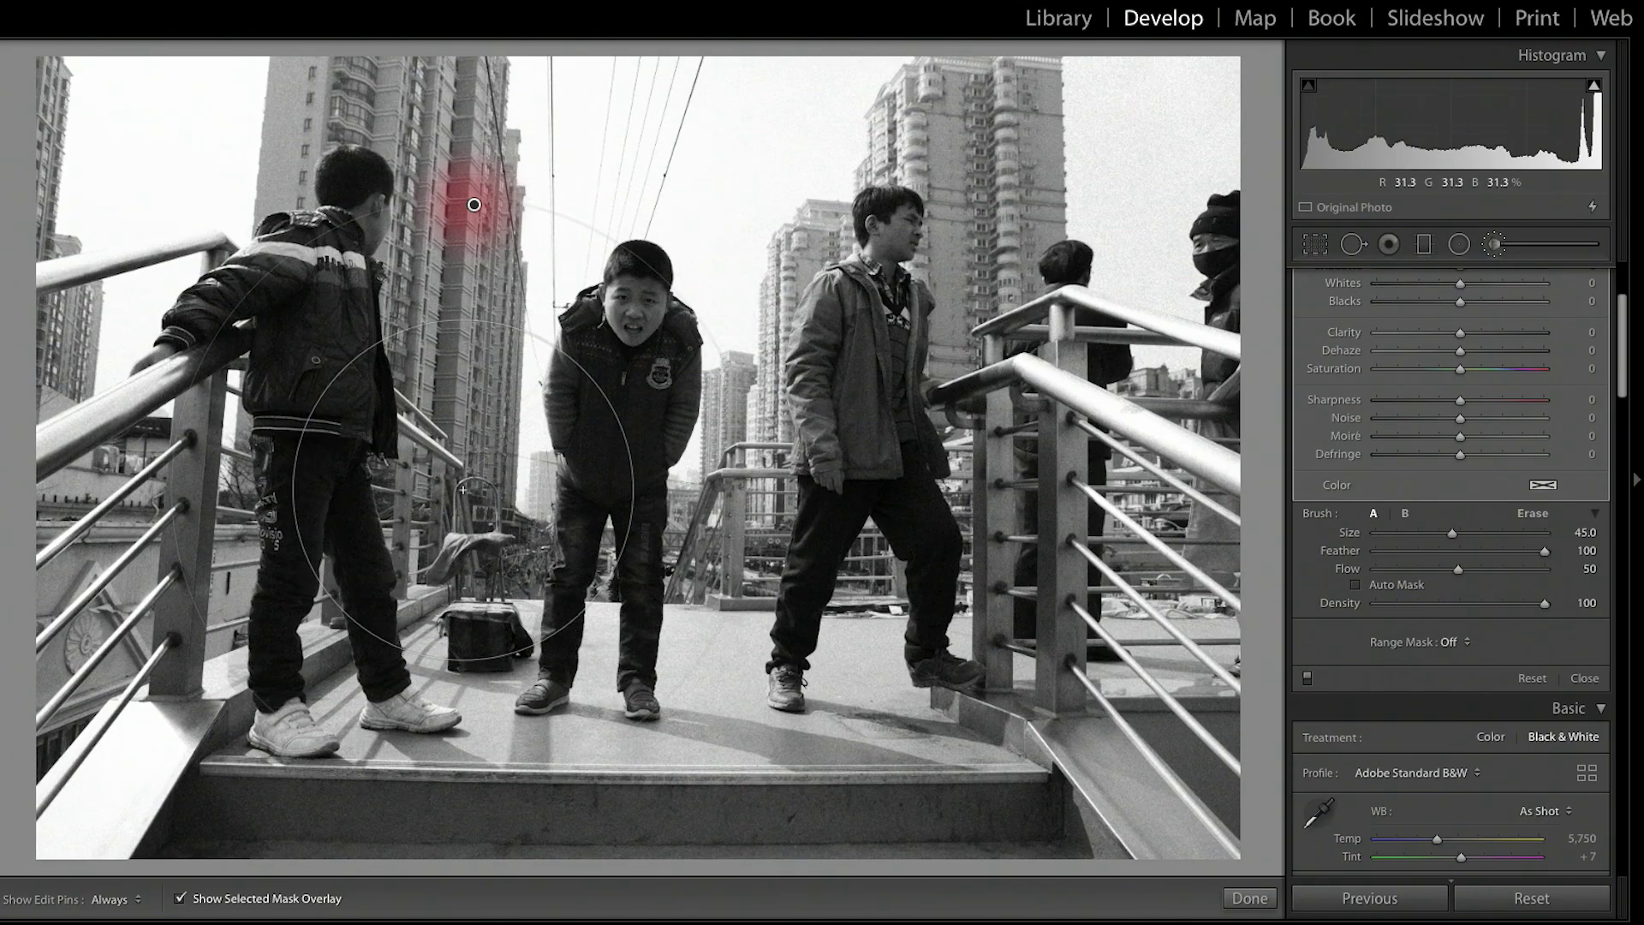
drag(638, 499, 634, 498)
key(h)
click(634, 499)
key(h)
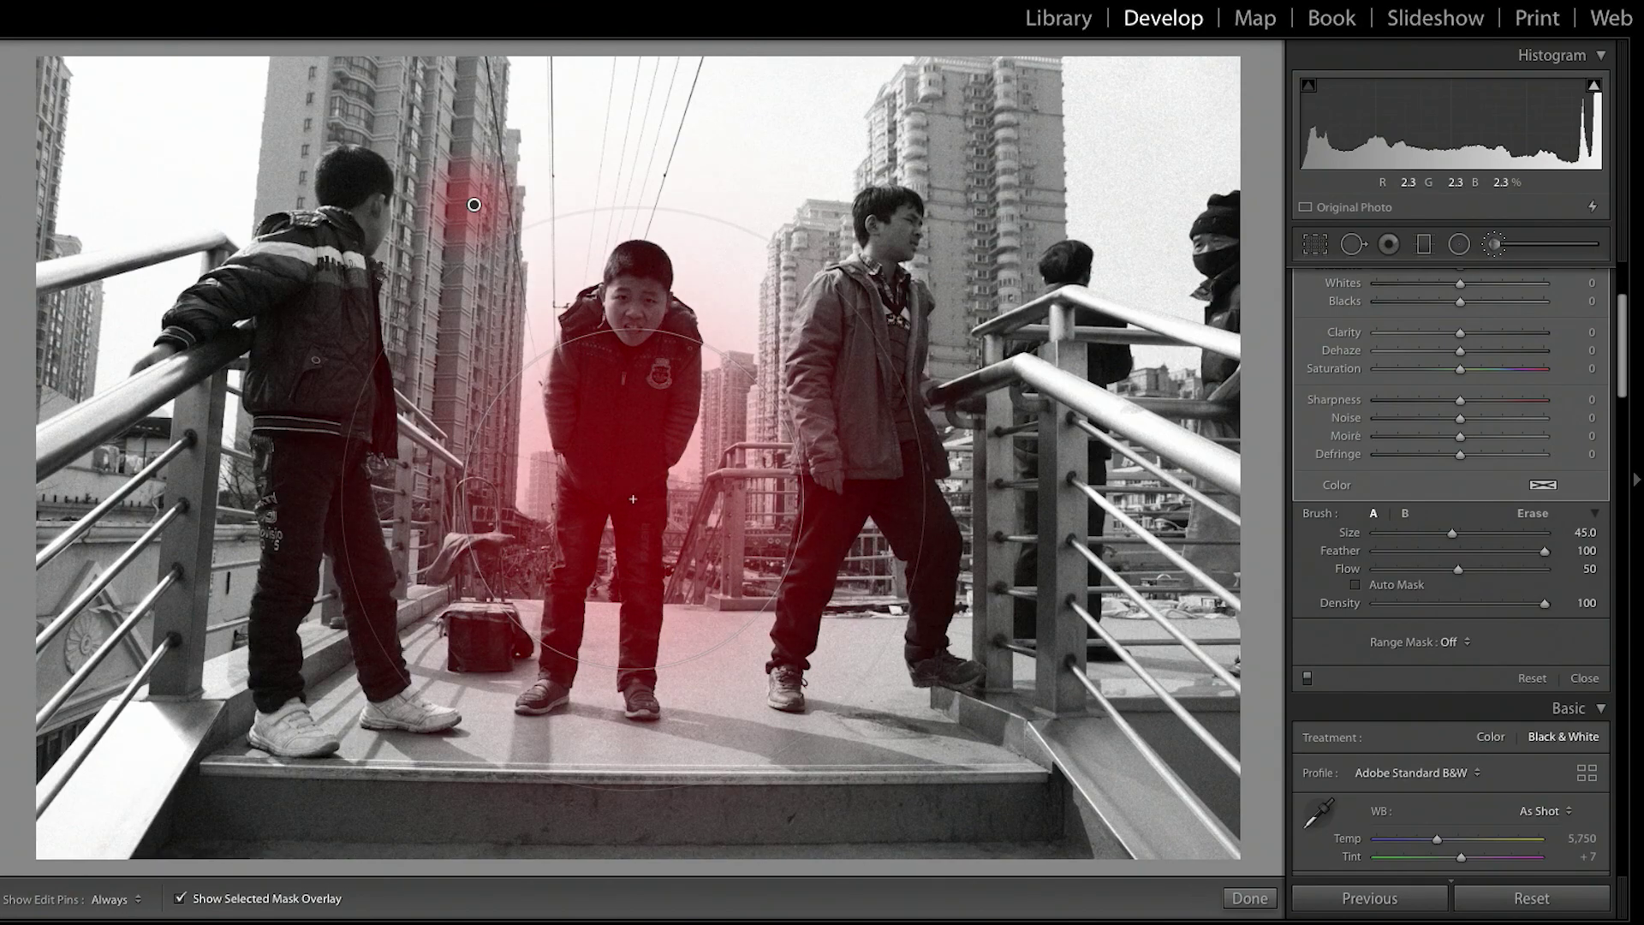
click(633, 499)
key(h)
key(h)
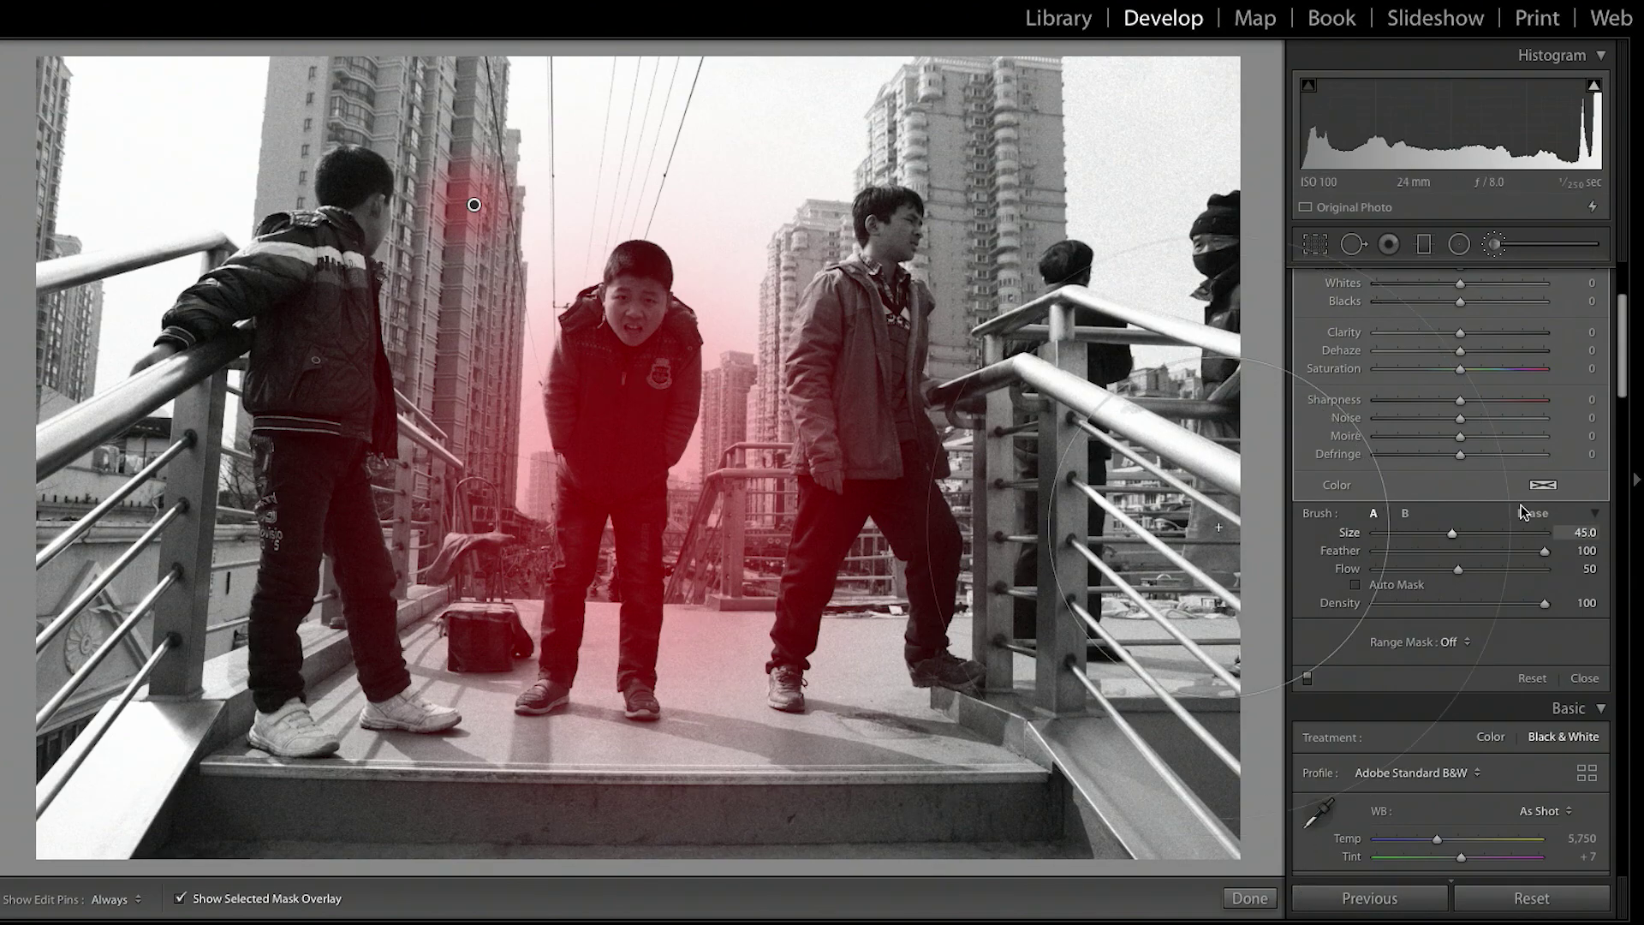
Reset the brush adjustments and set the brush size to 17 and Feather to 10
click(1533, 679)
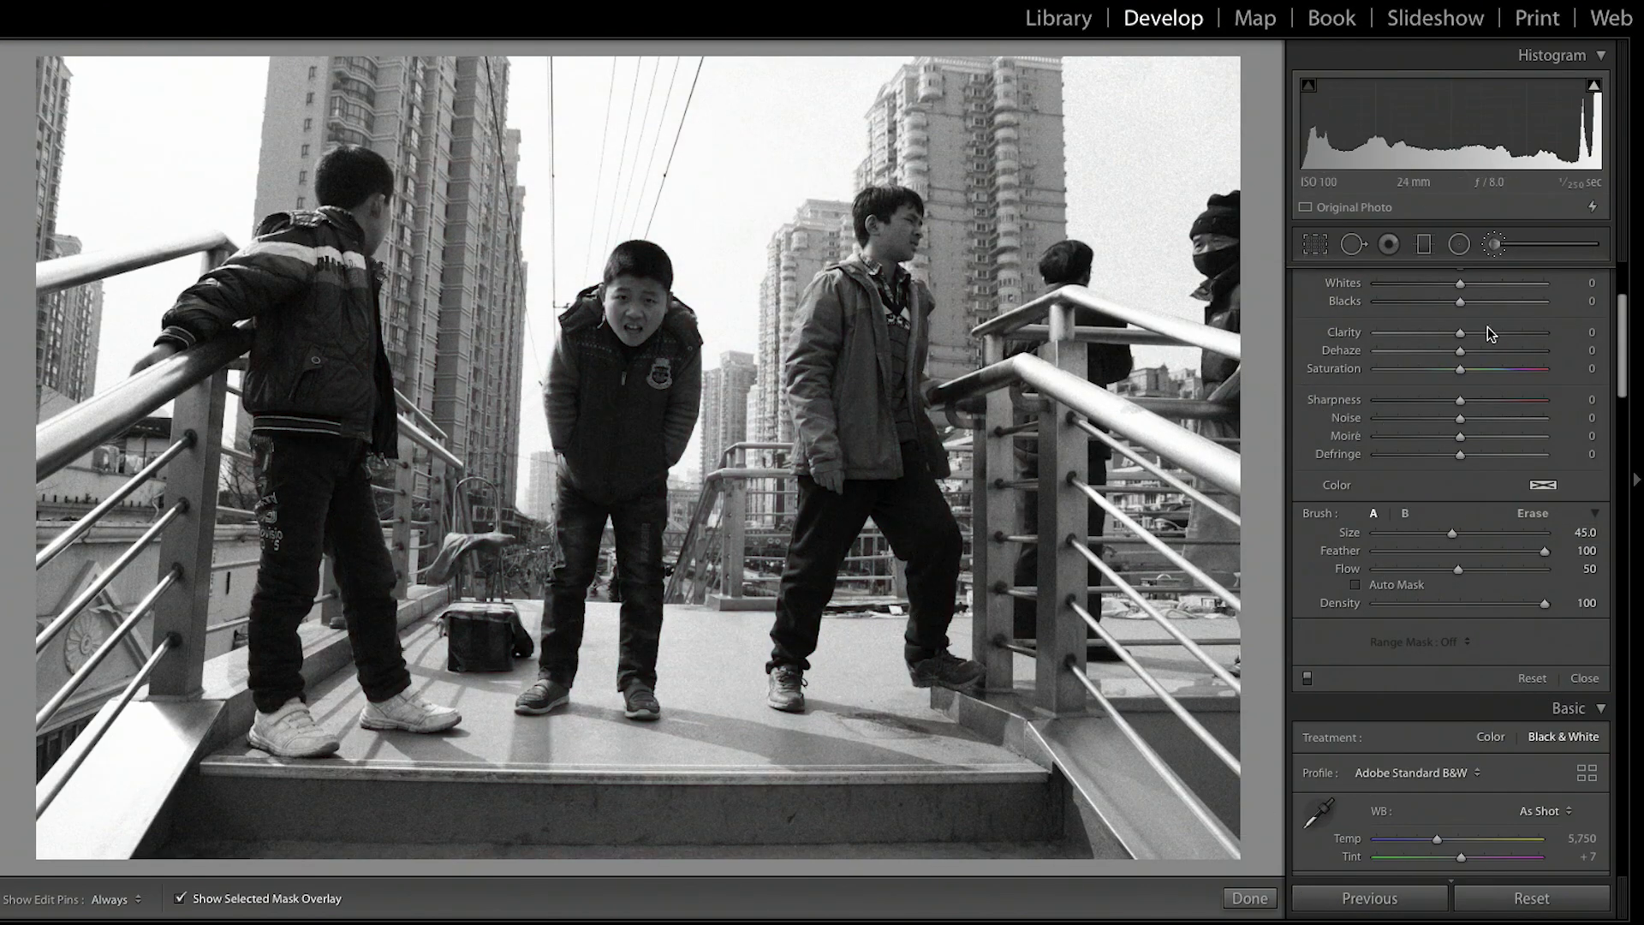
scroll(850, 383, down, 5)
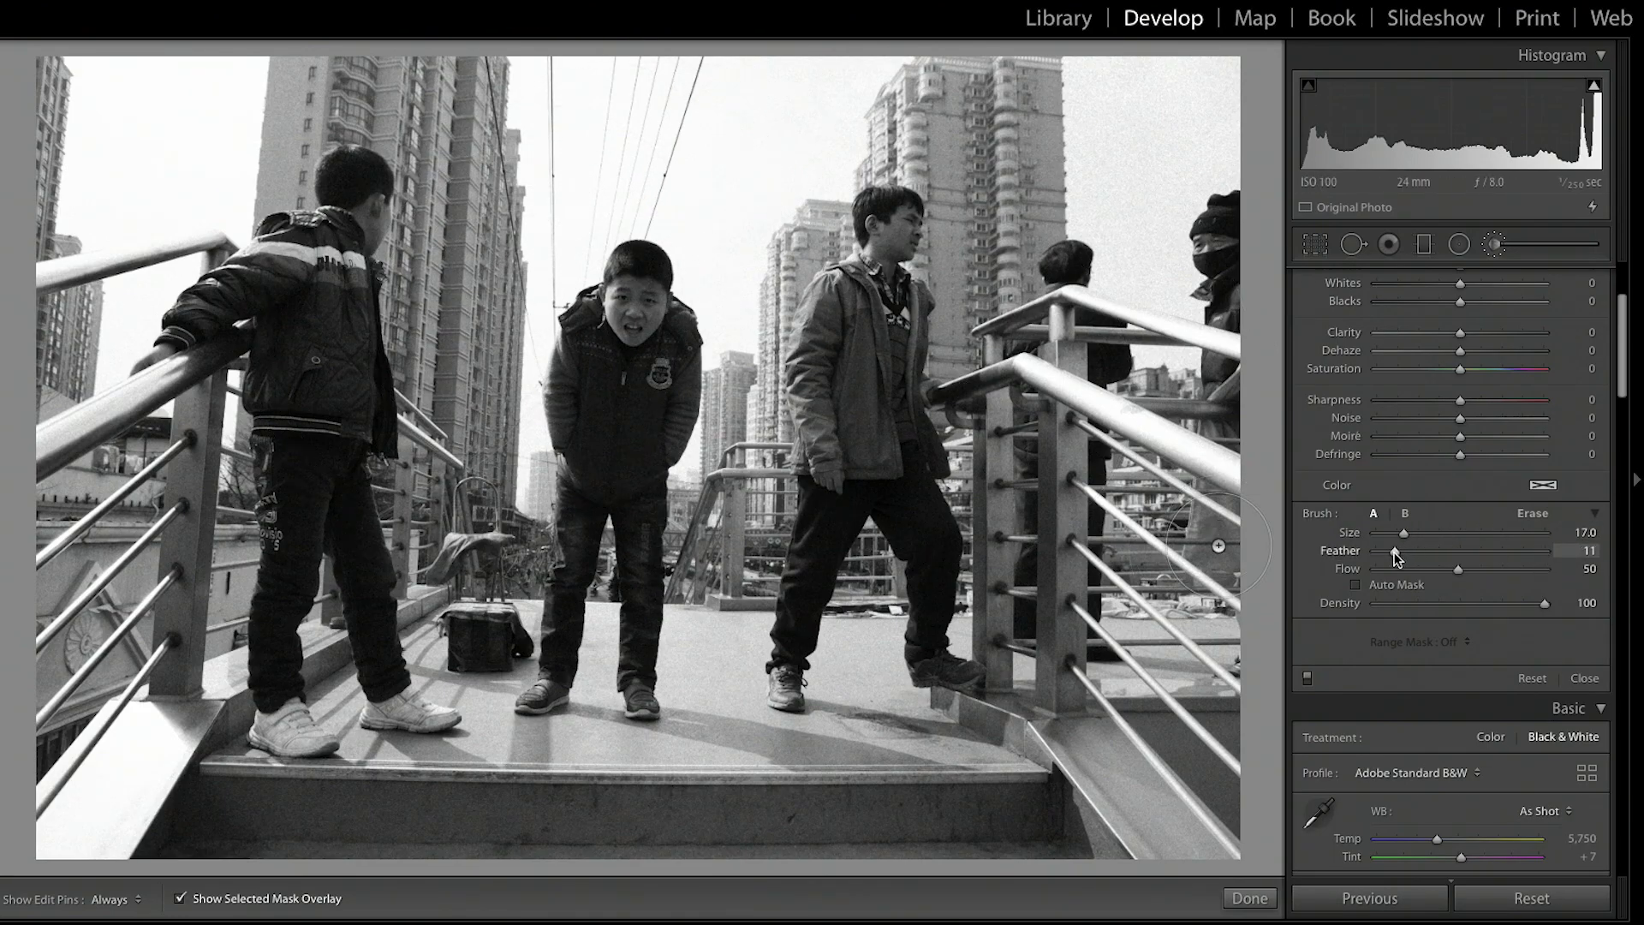
drag(1393, 552, 1391, 552)
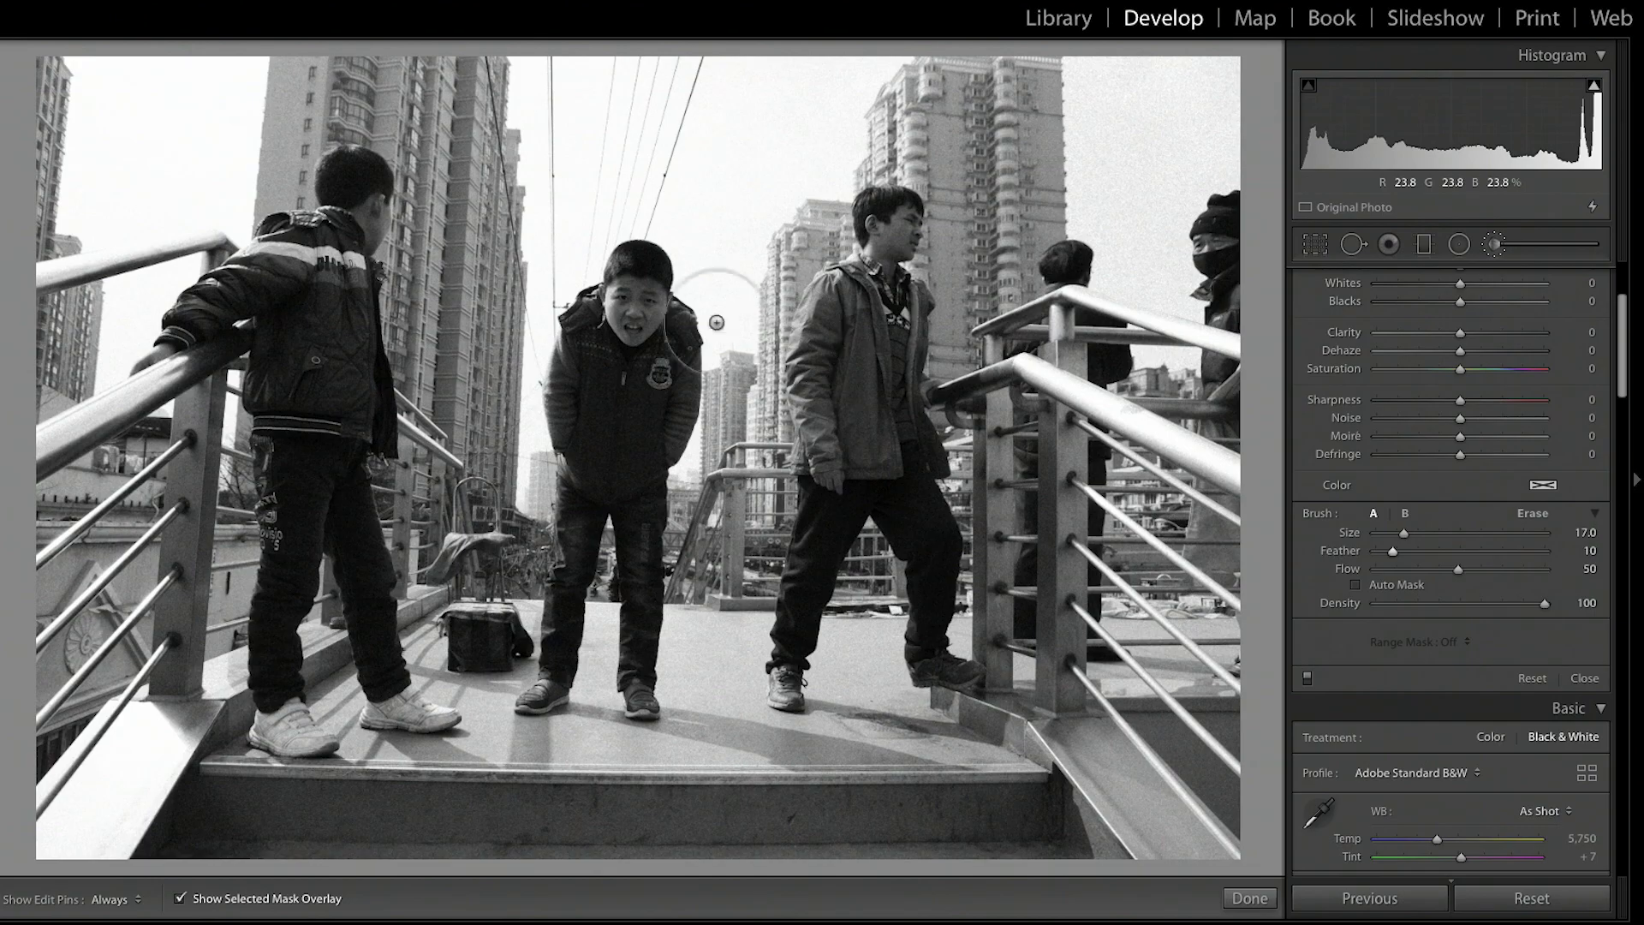
Dab harder-edged mask spots on the left tower and on the tower behind the tall boy
click(468, 262)
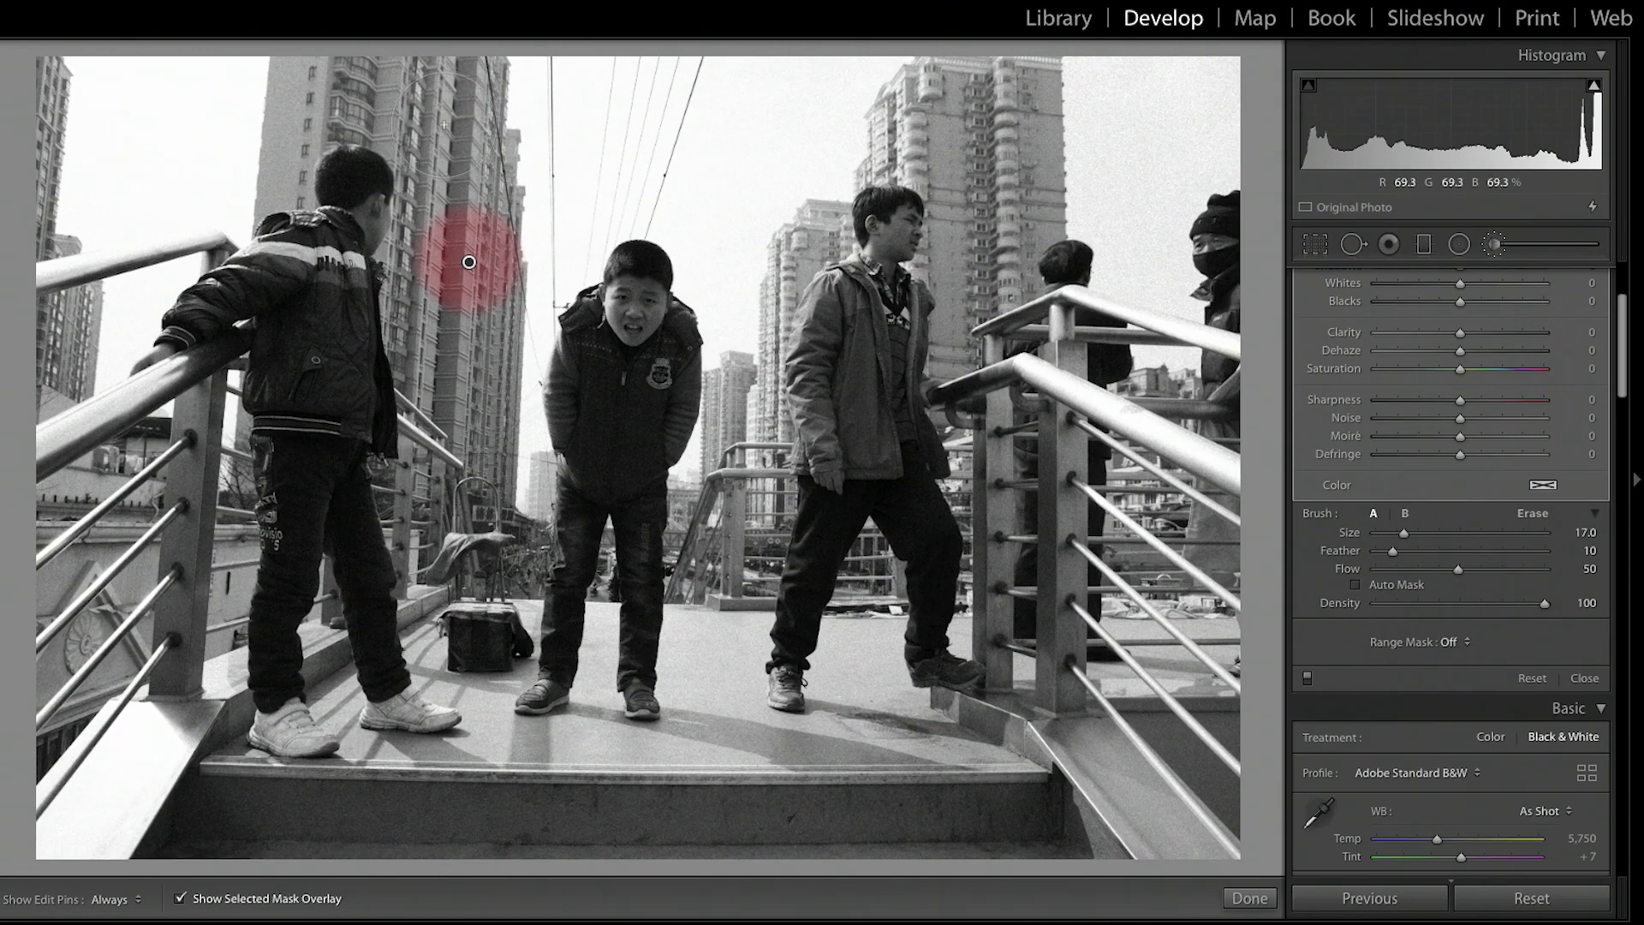
key(h)
drag(445, 124, 436, 121)
key(h)
mouse_move(988, 269)
mouse_down()
mouse_move(1005, 158)
mouse_move(1032, 283)
mouse_move(985, 326)
mouse_up()
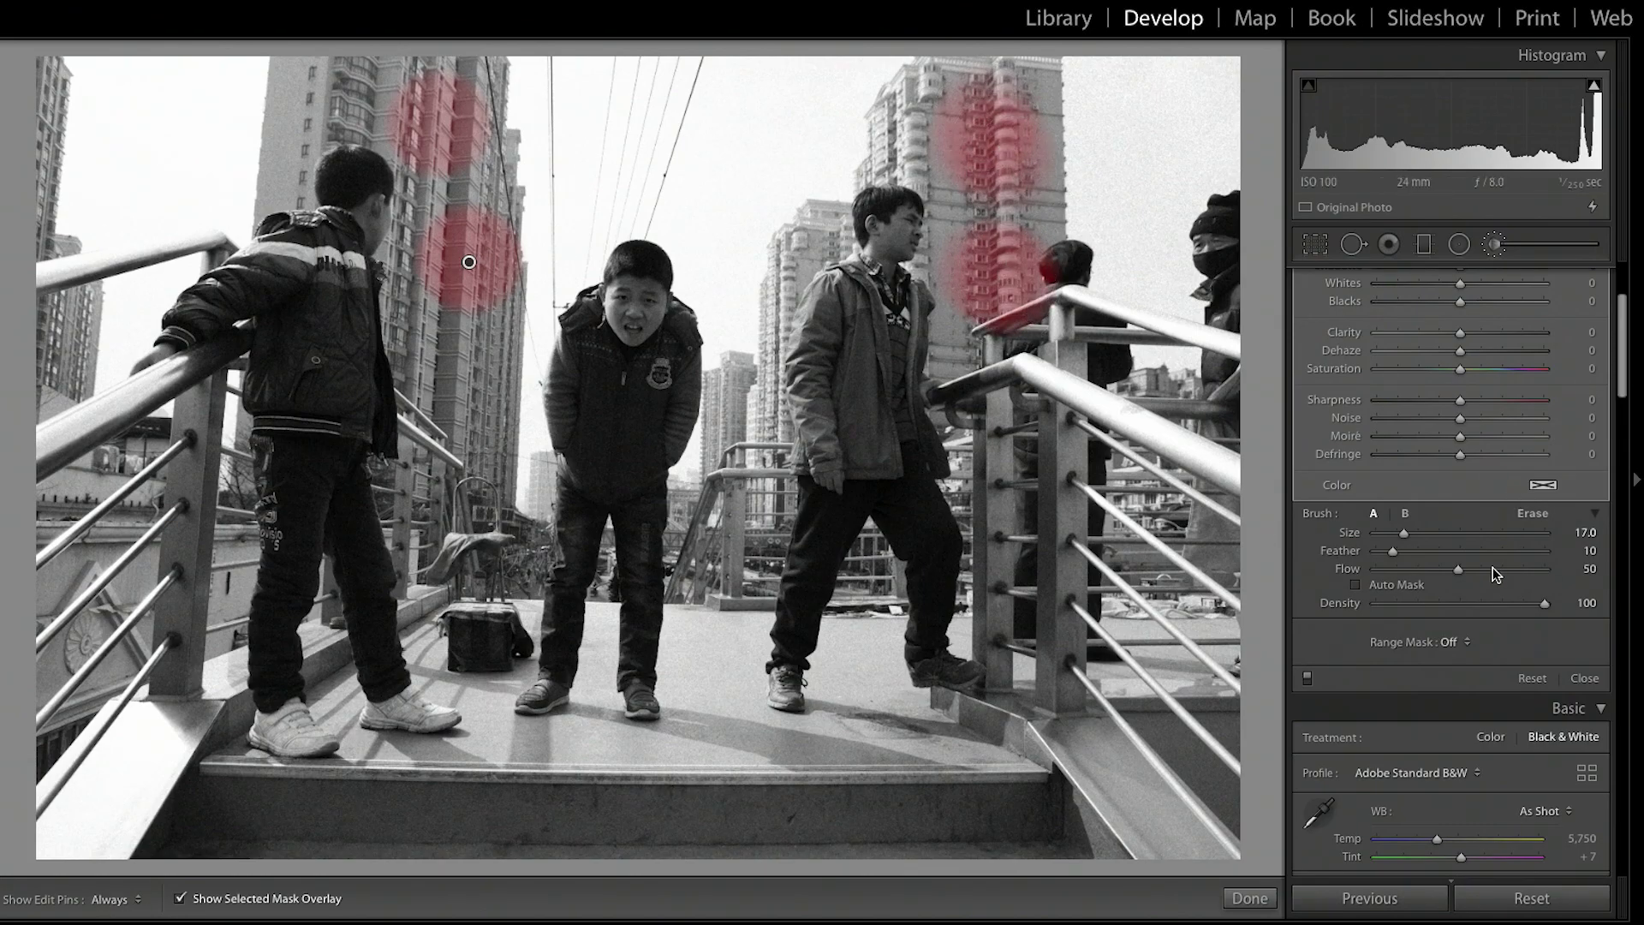
Set the brush Flow to 100 and dab one mask spot on the upper left tower above the left boy
drag(1461, 568, 1611, 571)
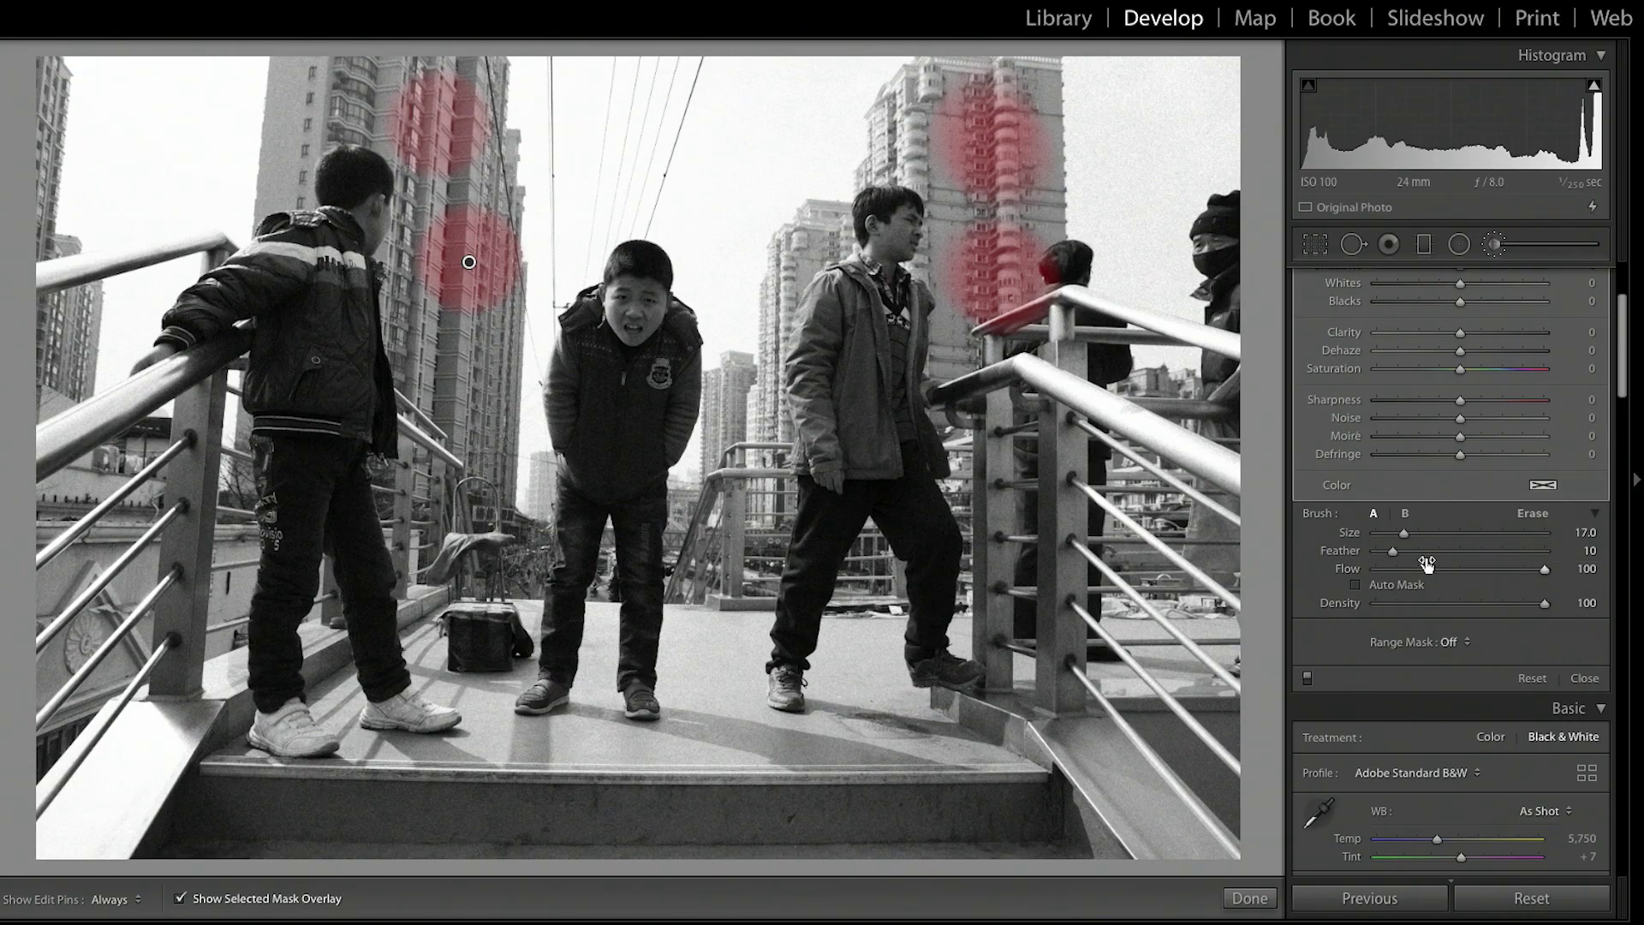
click(311, 112)
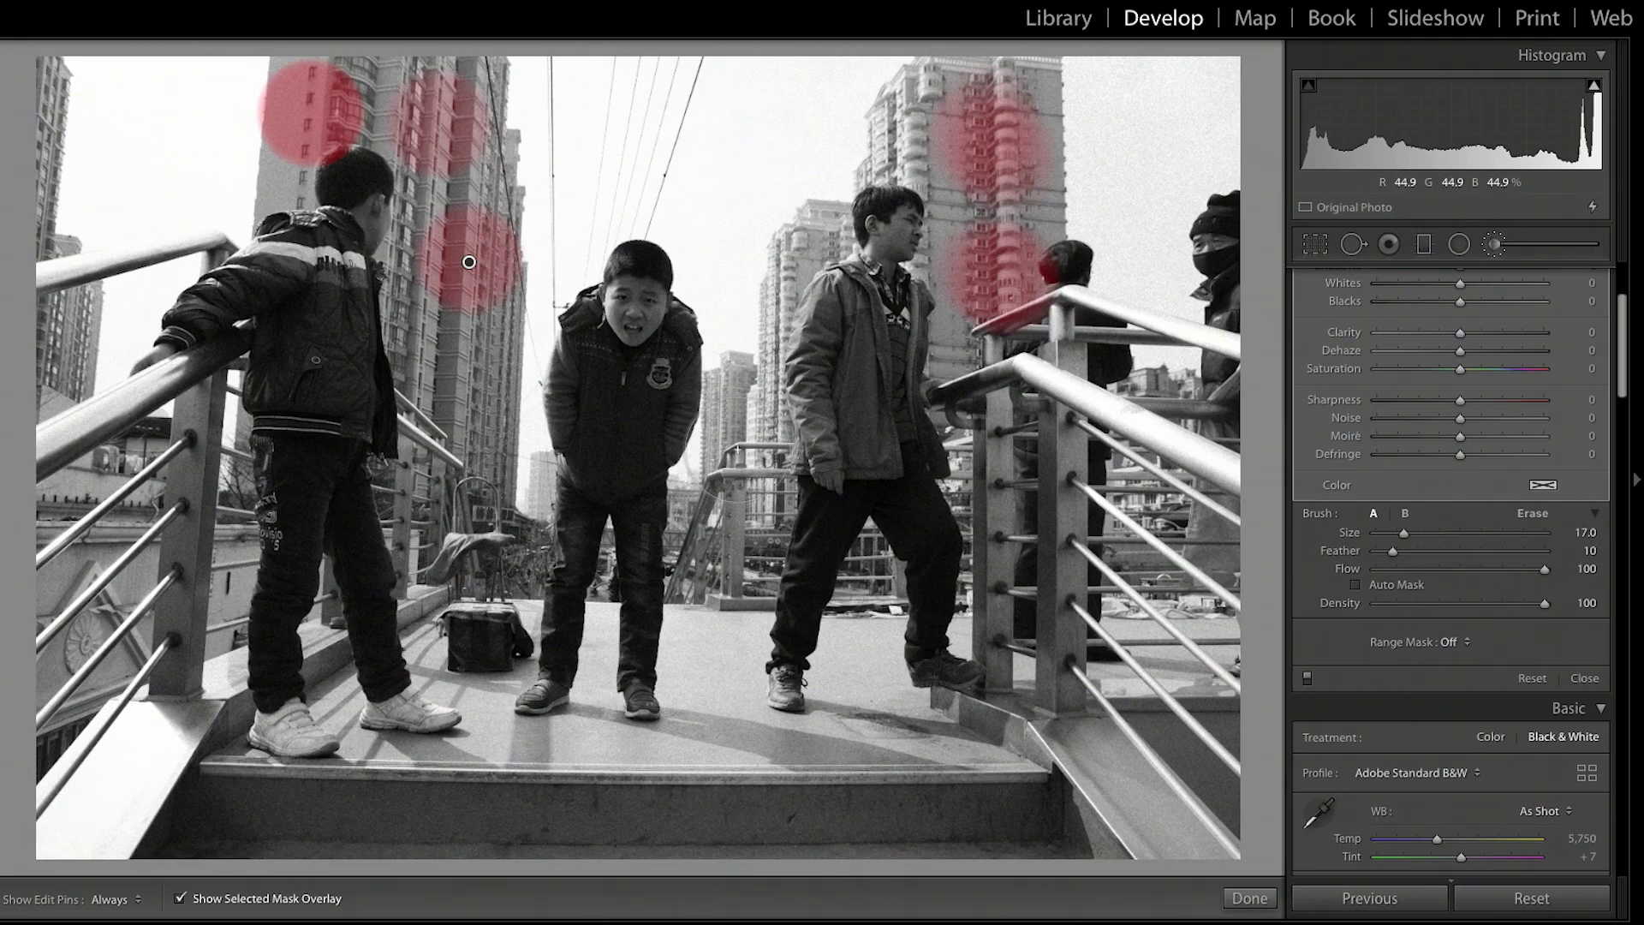
Reset the painted mask and set the brush to size 11 with Auto Mask enabled
click(1521, 682)
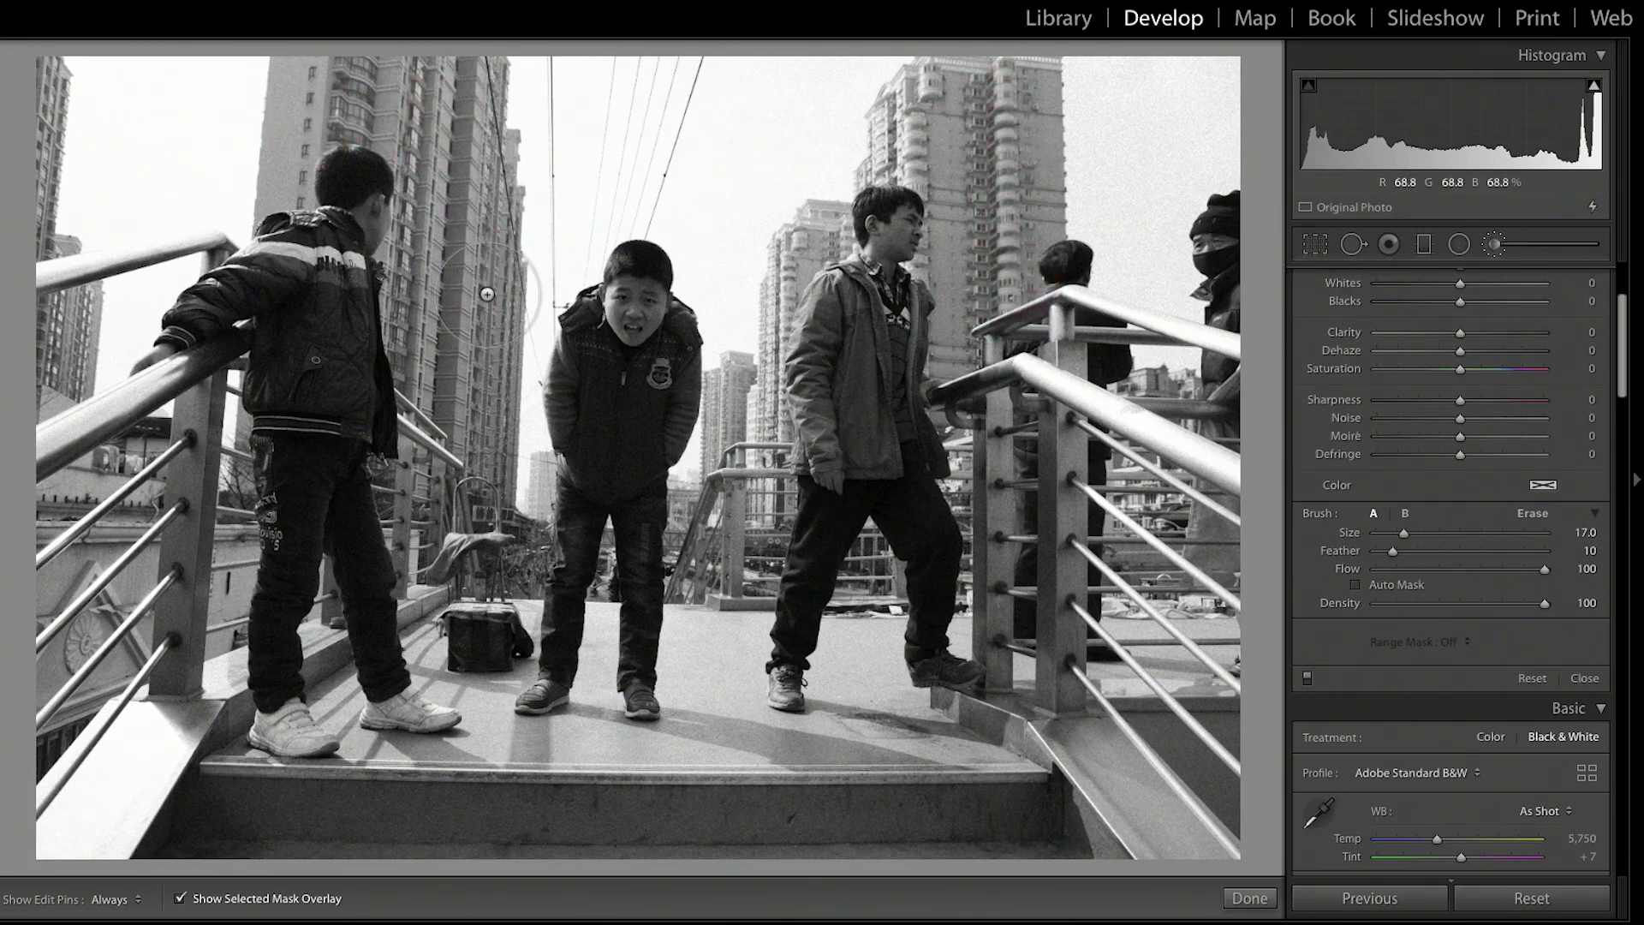
scroll(484, 279, up, 5)
scroll(484, 279, down, 9)
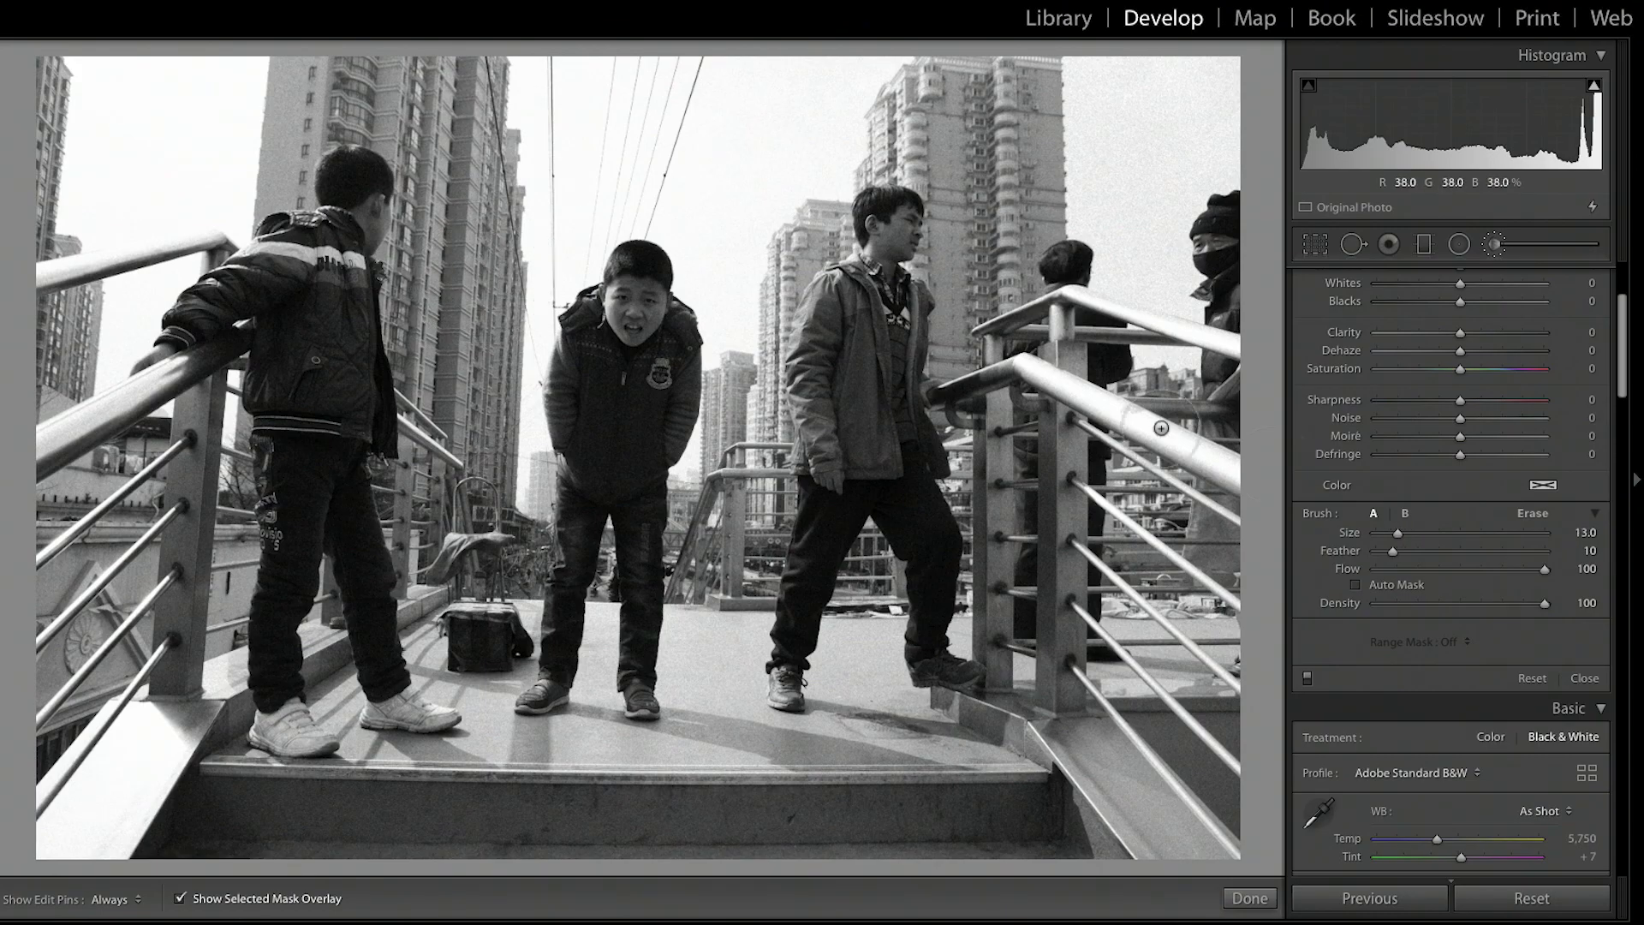
scroll(459, 230, down, 1)
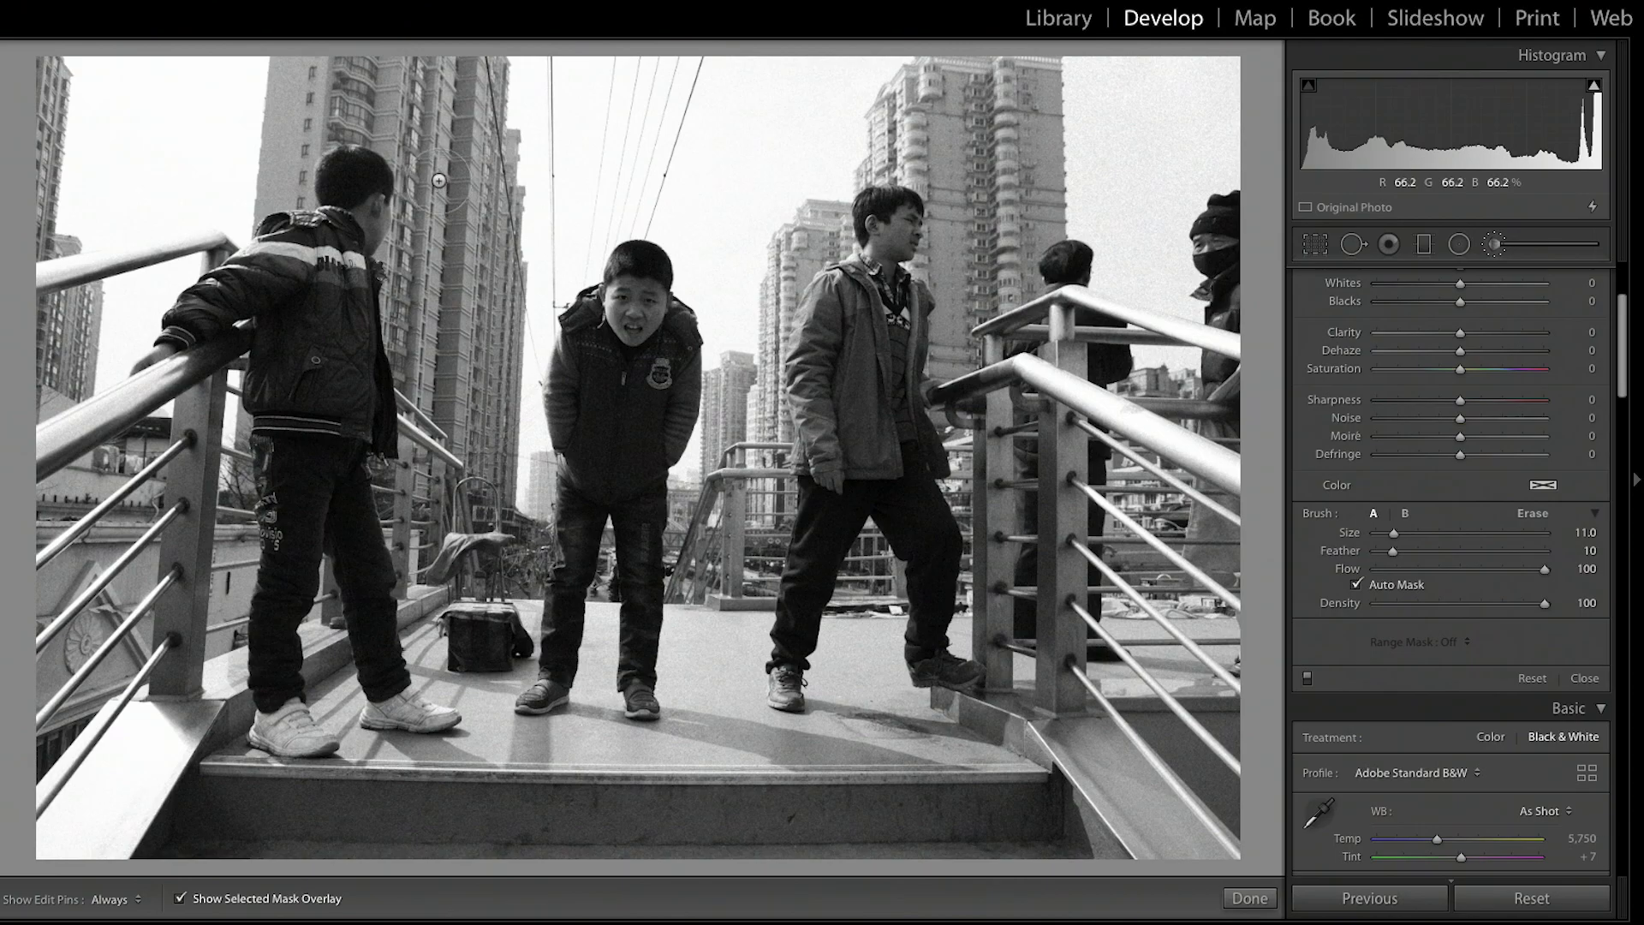
Brush a mask over the left tower and around the left boy's head
key(h)
drag(441, 168, 448, 216)
mouse_move(451, 329)
mouse_down()
mouse_move(463, 224)
mouse_move(473, 238)
mouse_move(449, 231)
mouse_move(431, 333)
mouse_move(437, 219)
mouse_move(451, 329)
mouse_move(469, 232)
mouse_move(472, 341)
mouse_move(445, 250)
mouse_move(441, 283)
mouse_move(421, 229)
mouse_up()
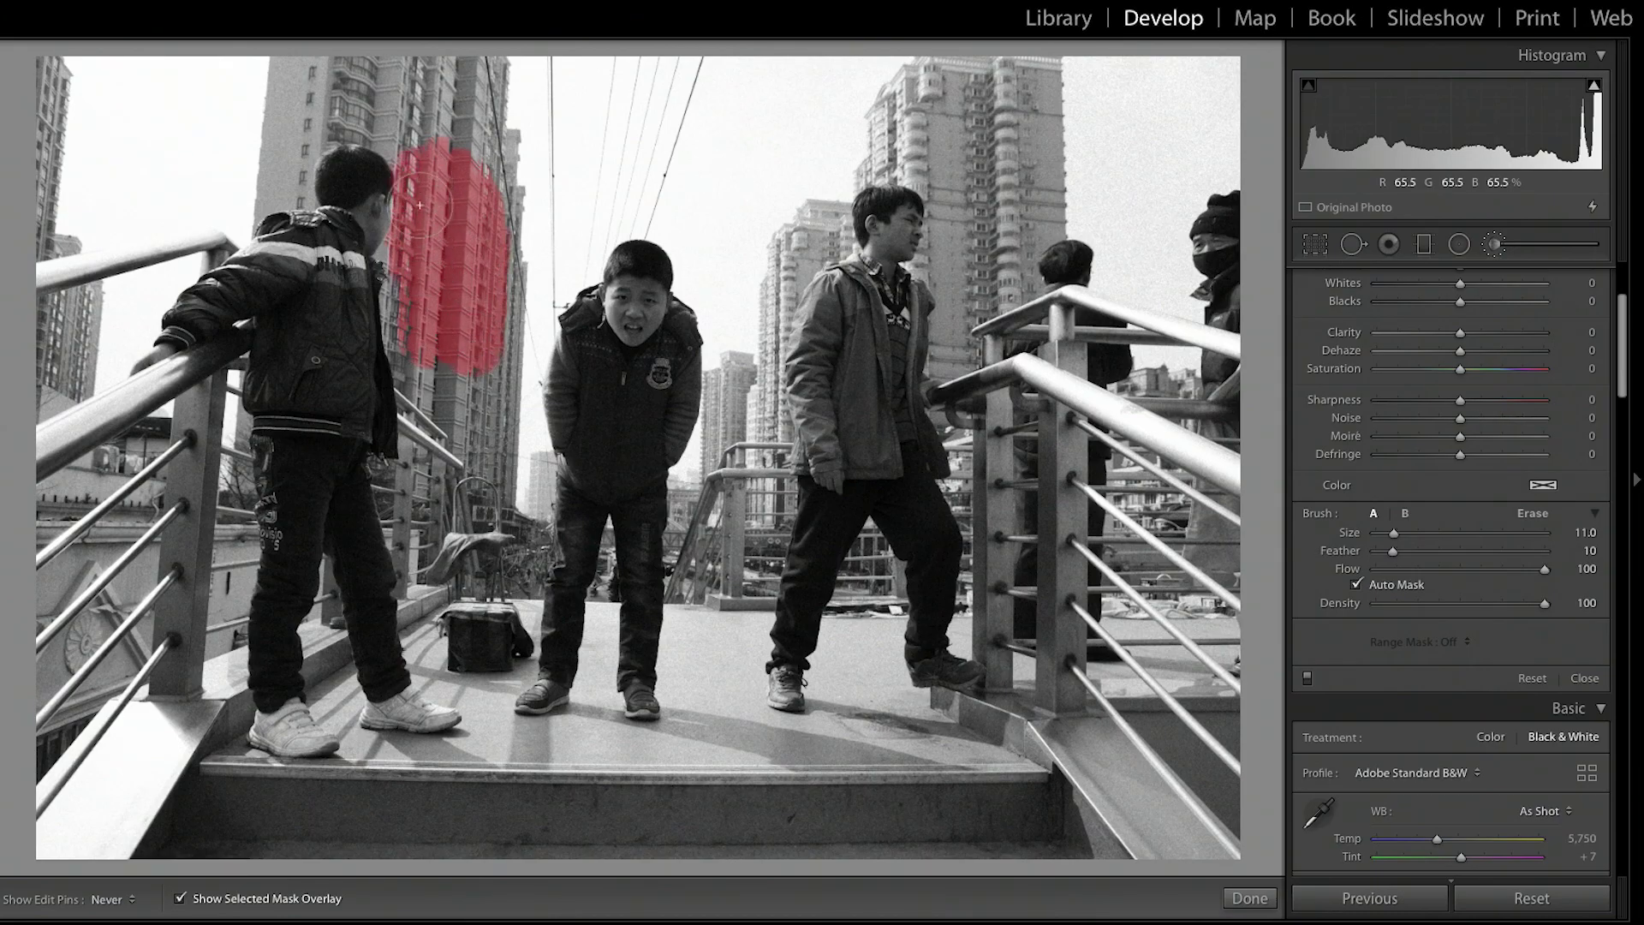
mouse_move(418, 157)
mouse_down()
mouse_move(411, 131)
mouse_move(334, 116)
mouse_move(301, 145)
mouse_move(302, 184)
mouse_up()
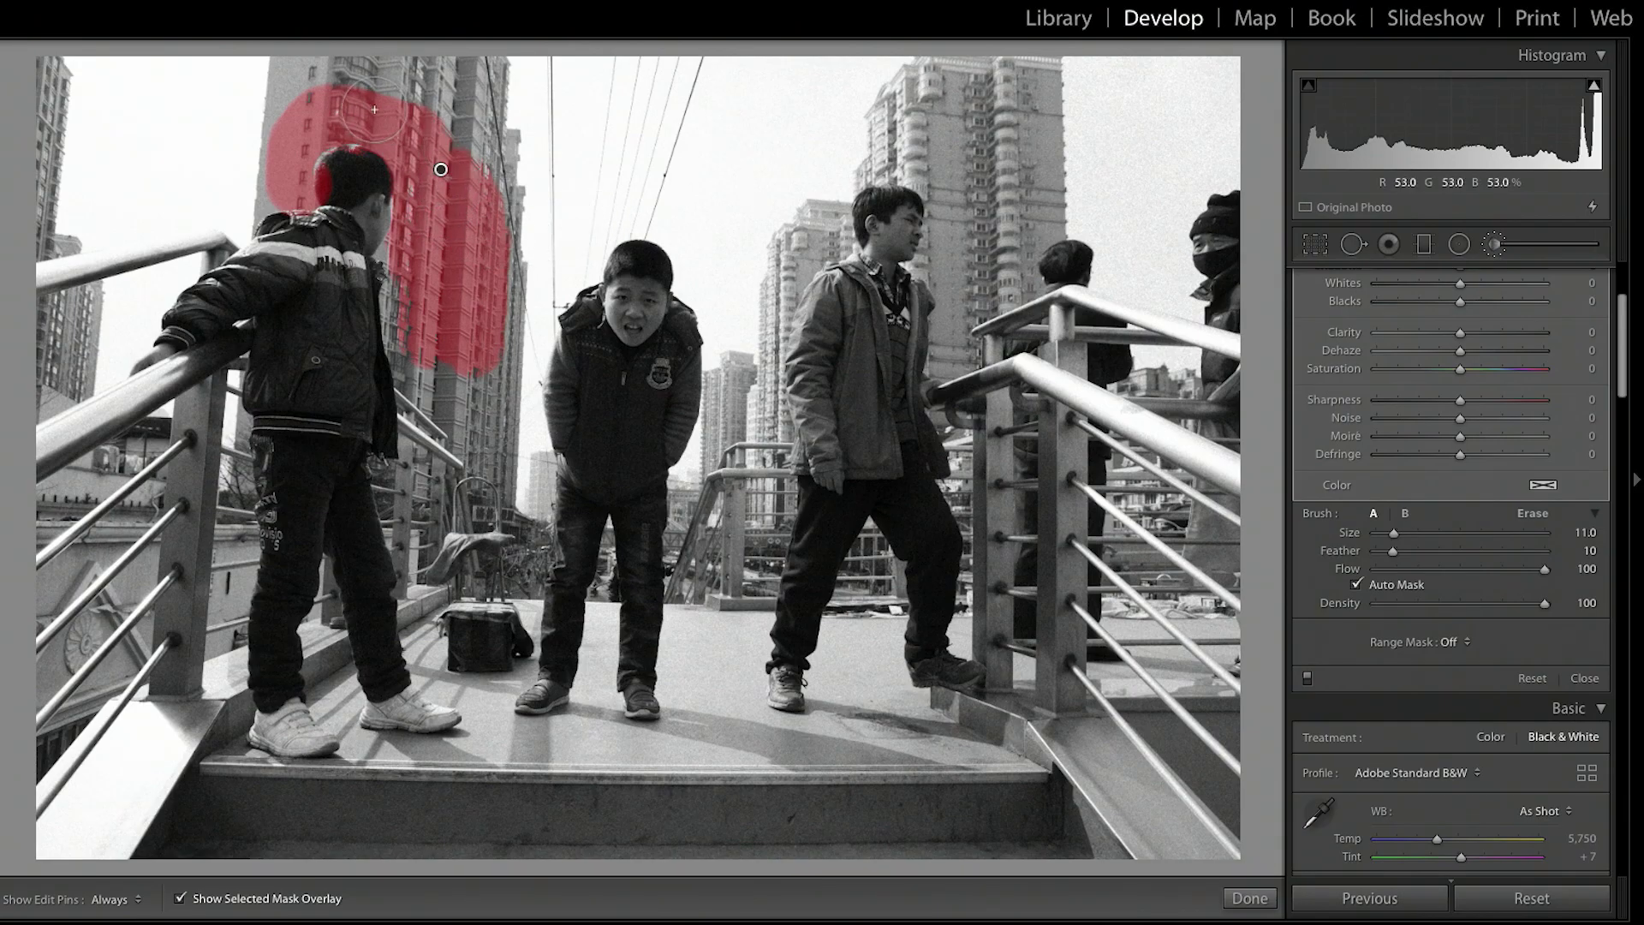
Extend the mask down the lower part of the left tower to the railing
key(h)
mouse_move(499, 331)
mouse_down()
mouse_move(488, 394)
mouse_move(455, 356)
mouse_up()
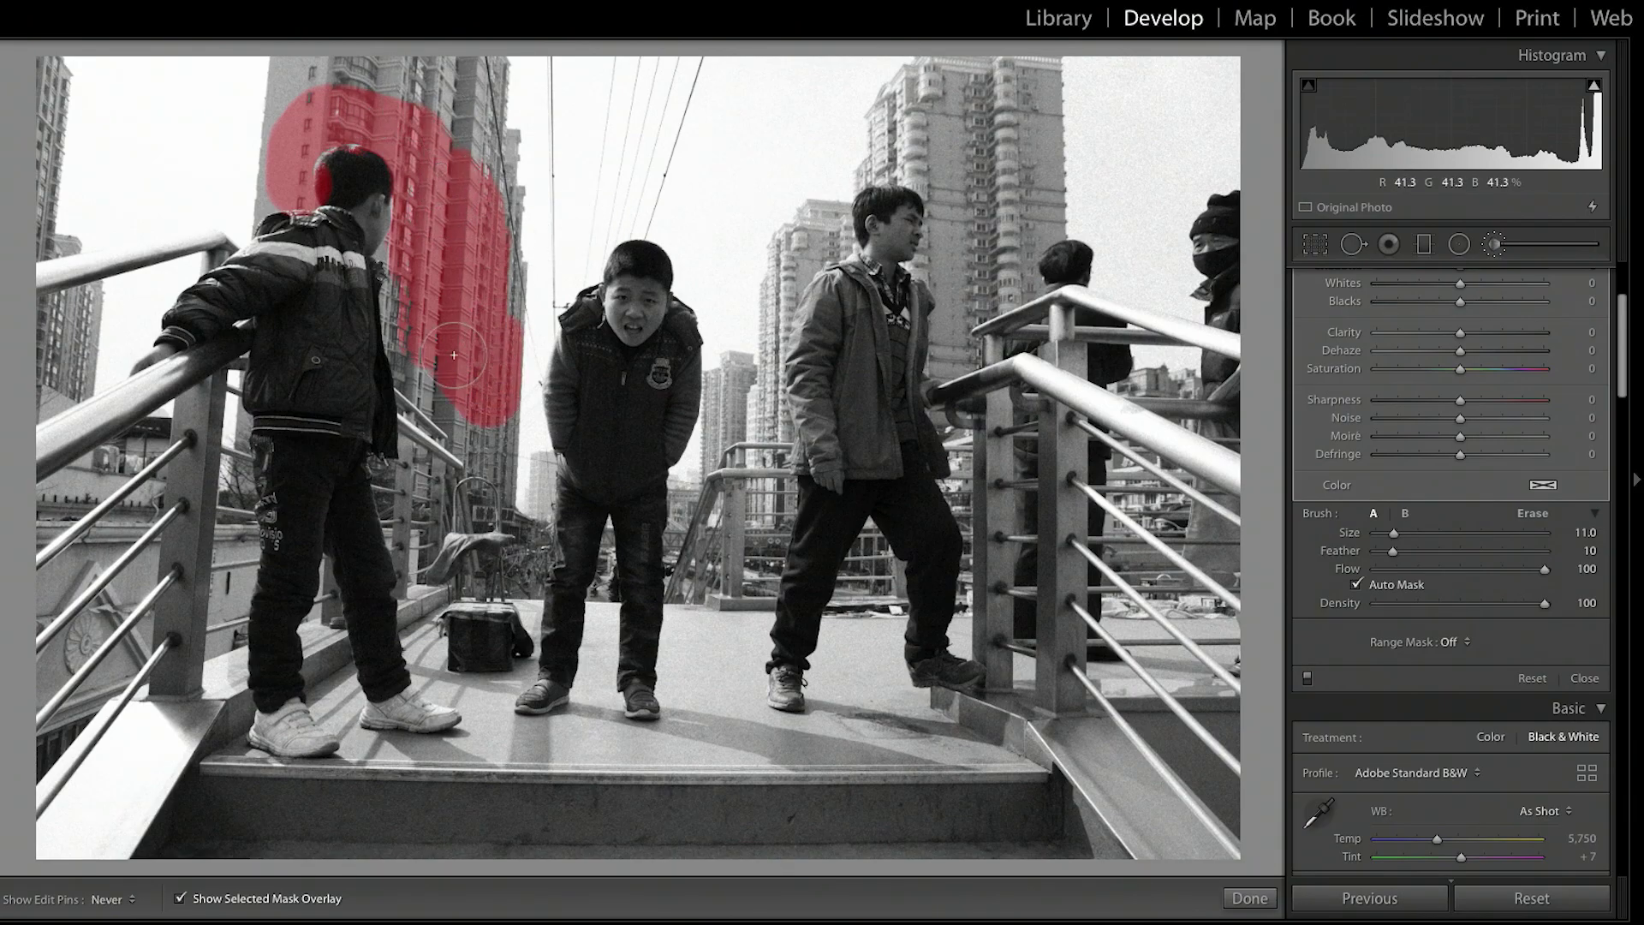
drag(421, 298, 422, 349)
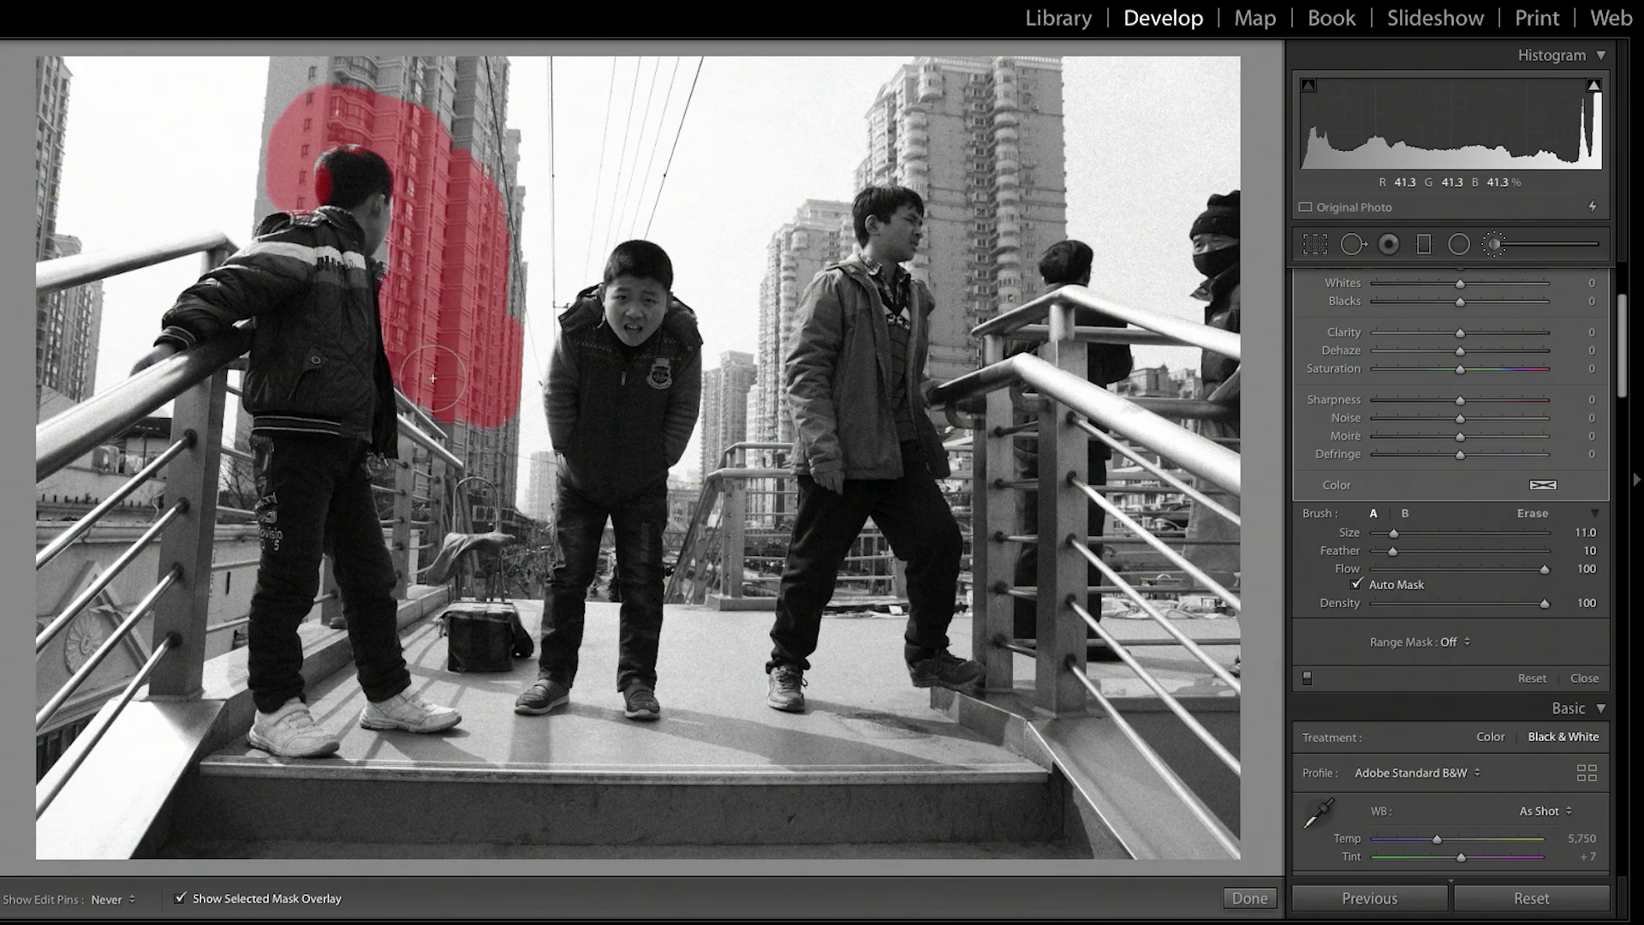
drag(449, 390, 467, 402)
key(h)
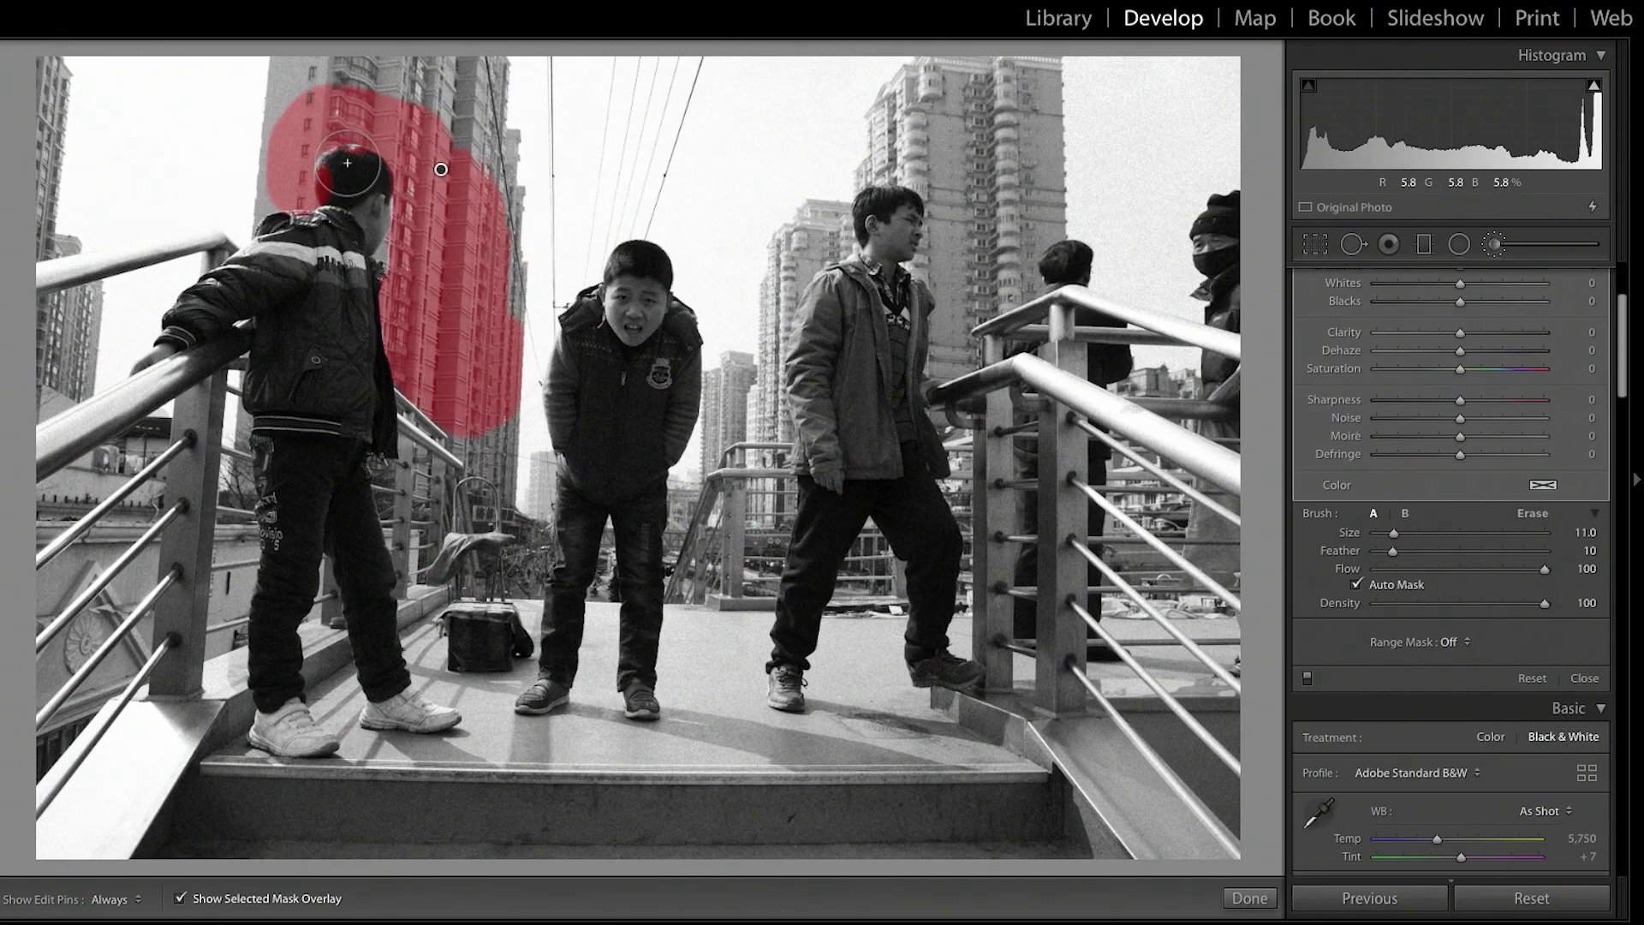
Reduce the brush size to 8 and switch the brush to Erase mode
key(bracketleft)
key(bracketleft)
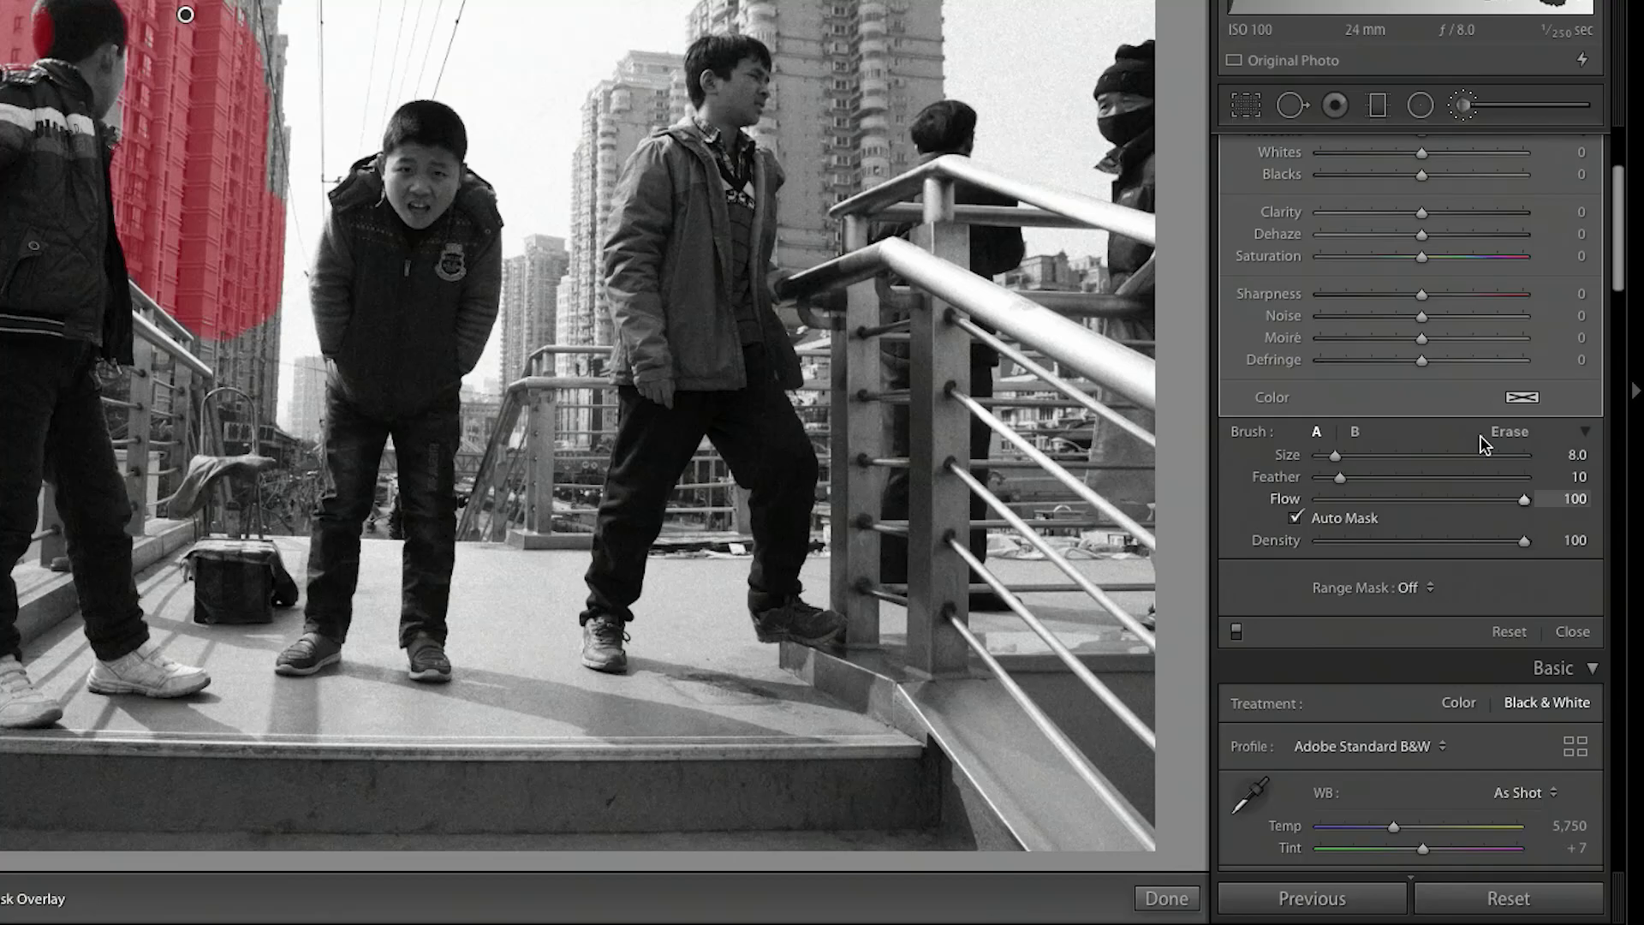
click(1508, 515)
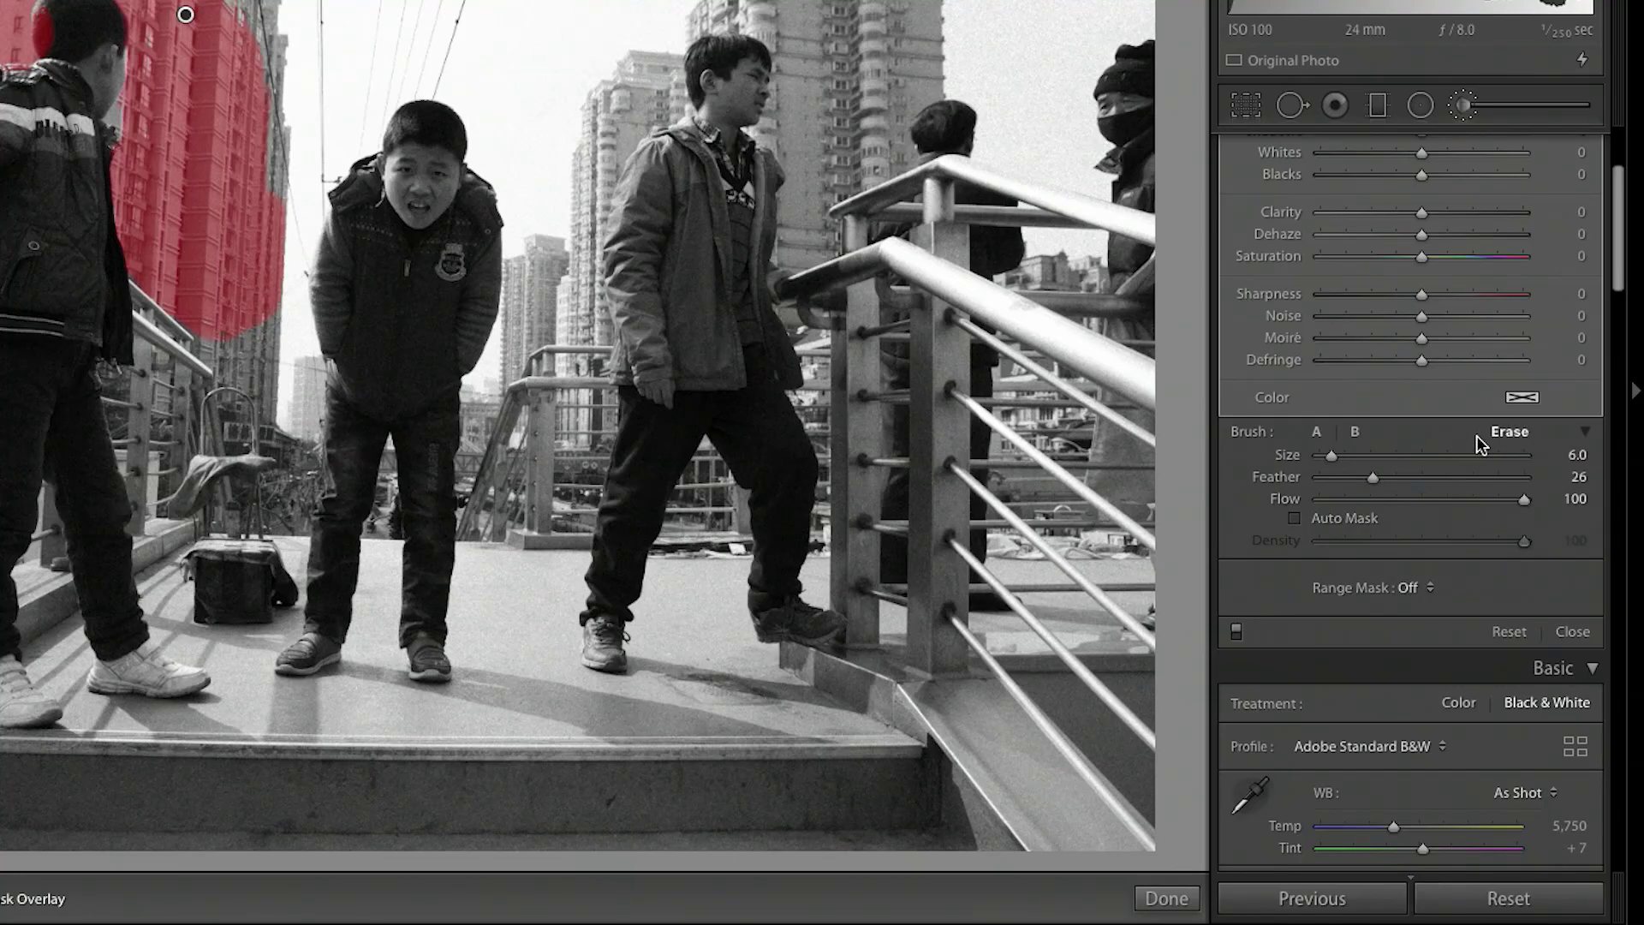
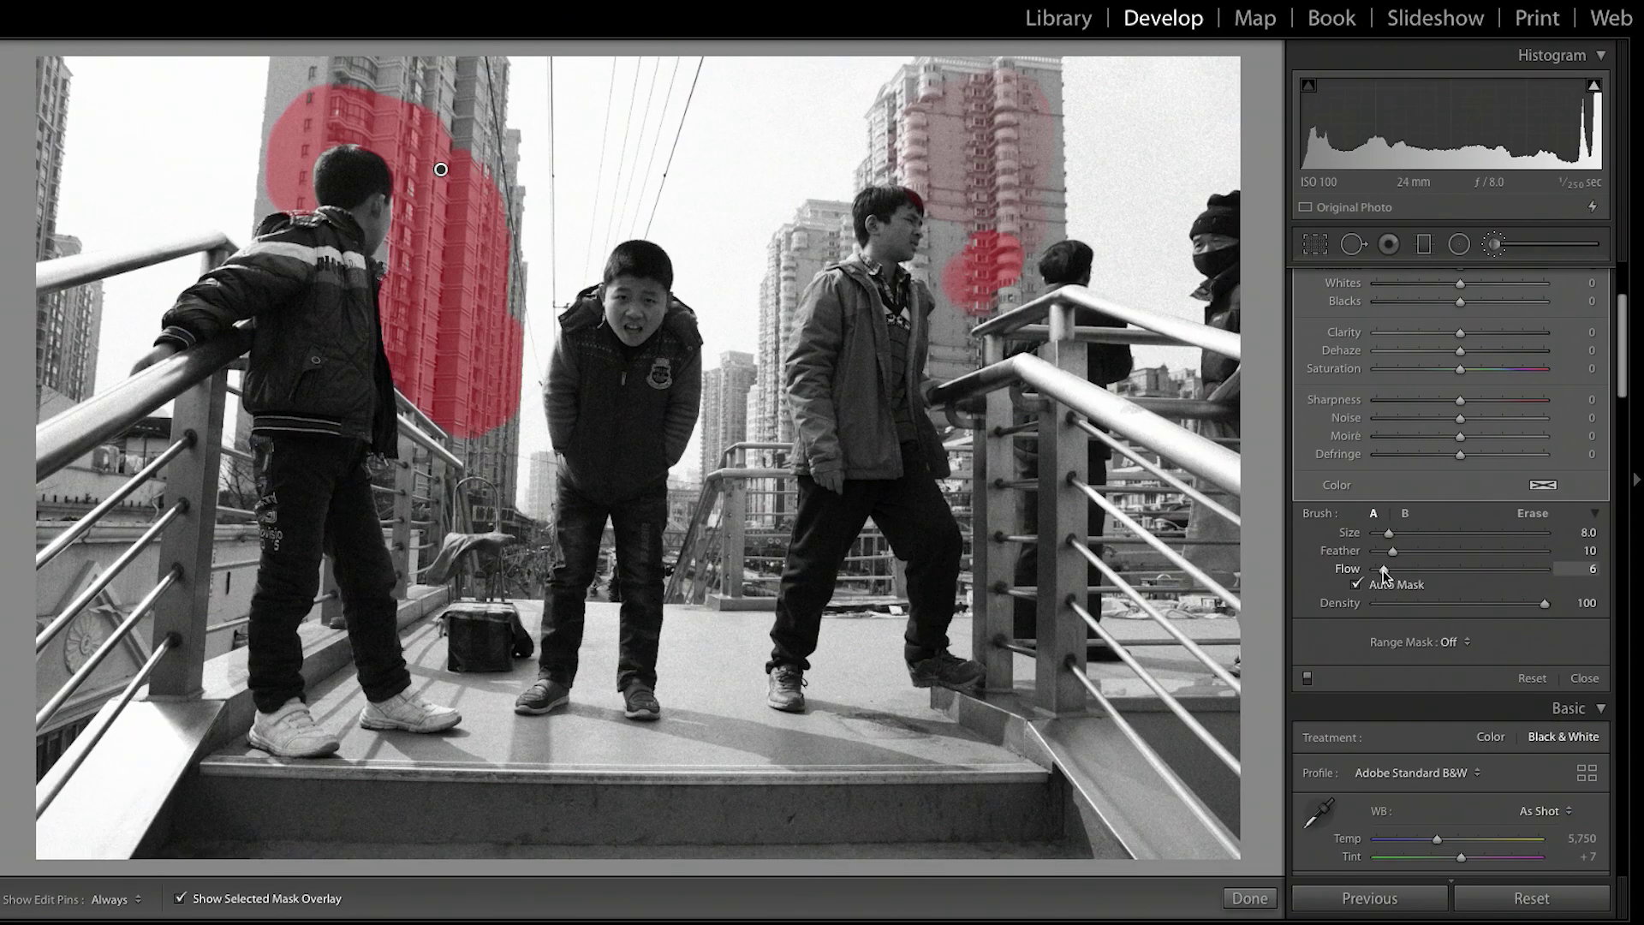
Add a mask stroke on the lower part of the tower to the right of the tall boy
key(h)
drag(986, 263, 988, 272)
key(h)
Set the brush Flow to 100 and mask the upper part of the tower behind the tall boy
drag(1381, 570, 1392, 570)
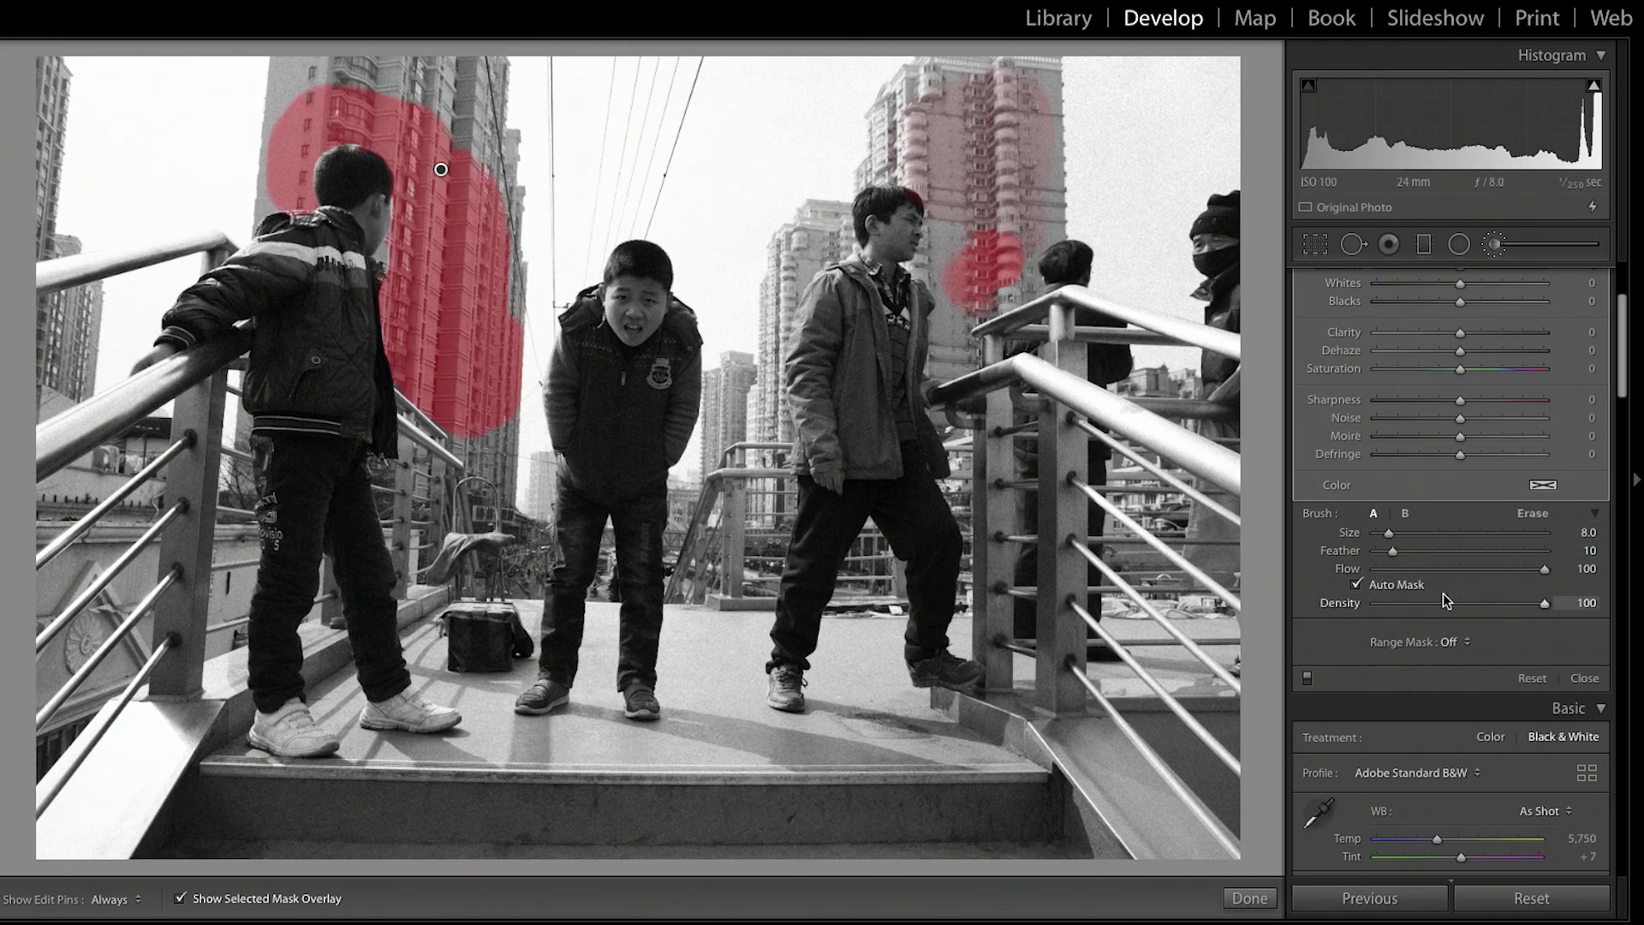
key(h)
mouse_move(988, 154)
mouse_down()
mouse_move(964, 172)
mouse_move(981, 150)
mouse_move(942, 129)
mouse_move(1012, 137)
mouse_up()
key(h)
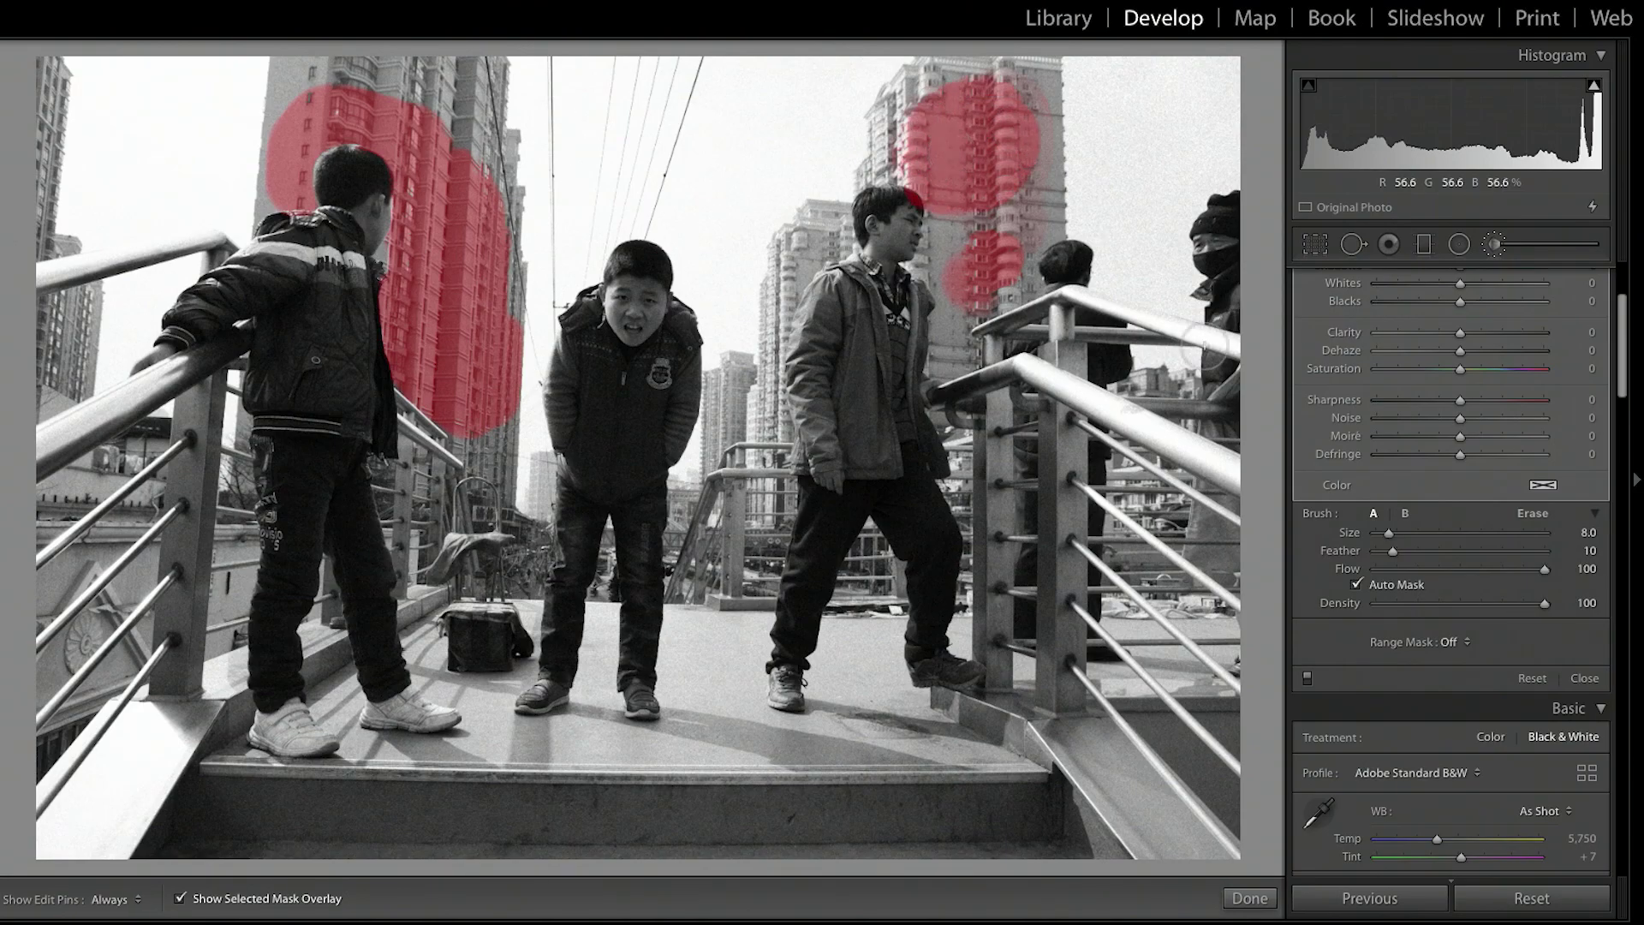
Finish masking the remaining background buildings, including those behind the tall boy and the railing on the right
click(1425, 603)
key(h)
mouse_move(895, 201)
mouse_down()
mouse_move(943, 253)
mouse_move(848, 190)
mouse_move(1034, 220)
mouse_move(915, 167)
mouse_move(855, 167)
mouse_move(956, 199)
mouse_move(1070, 200)
mouse_move(1043, 77)
mouse_move(1005, 93)
mouse_move(1021, 151)
mouse_move(967, 277)
mouse_move(1002, 231)
mouse_move(1002, 266)
mouse_up()
key(h)
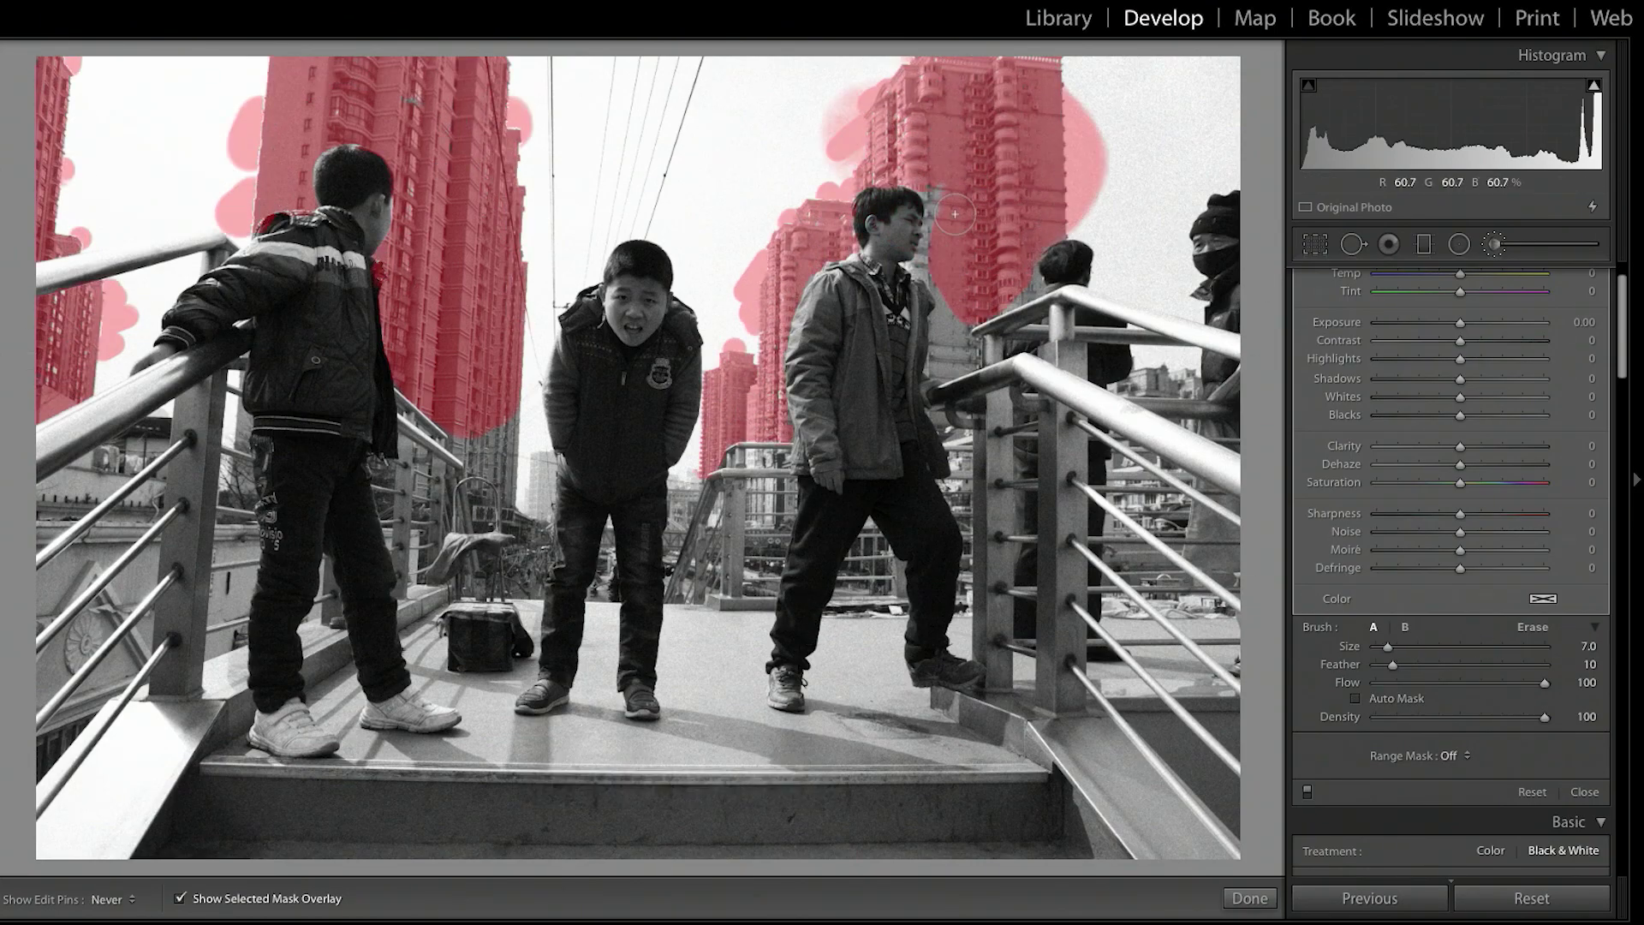
drag(975, 322, 1195, 385)
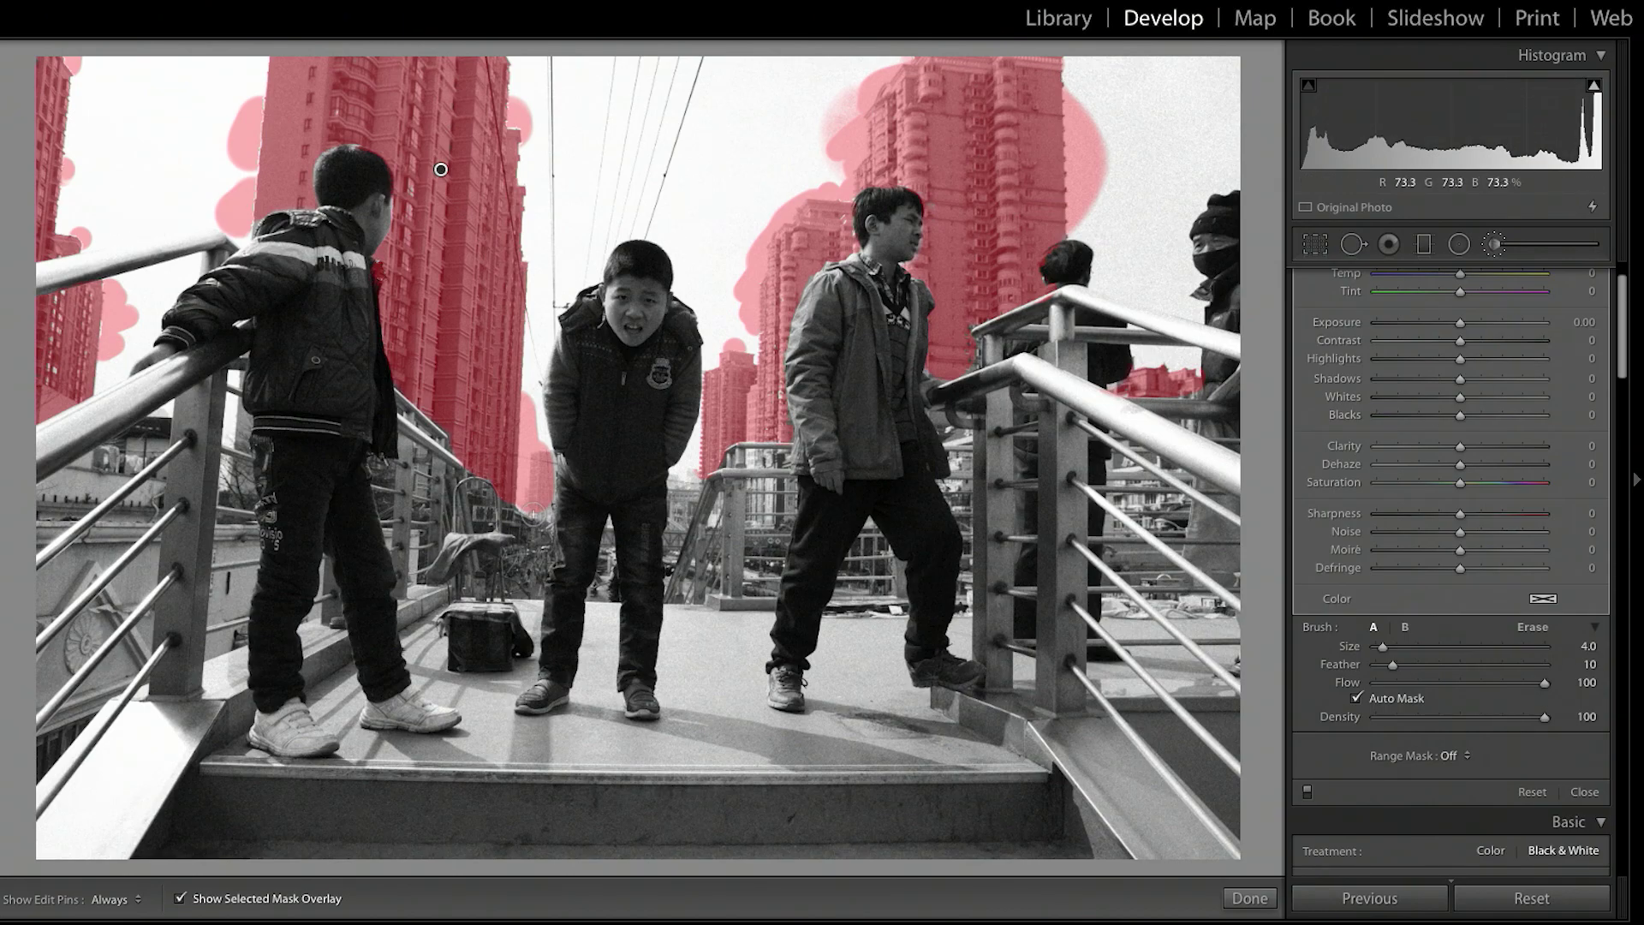
Hide the mask overlay and set the masked buildings' Clarity to -100
key(o)
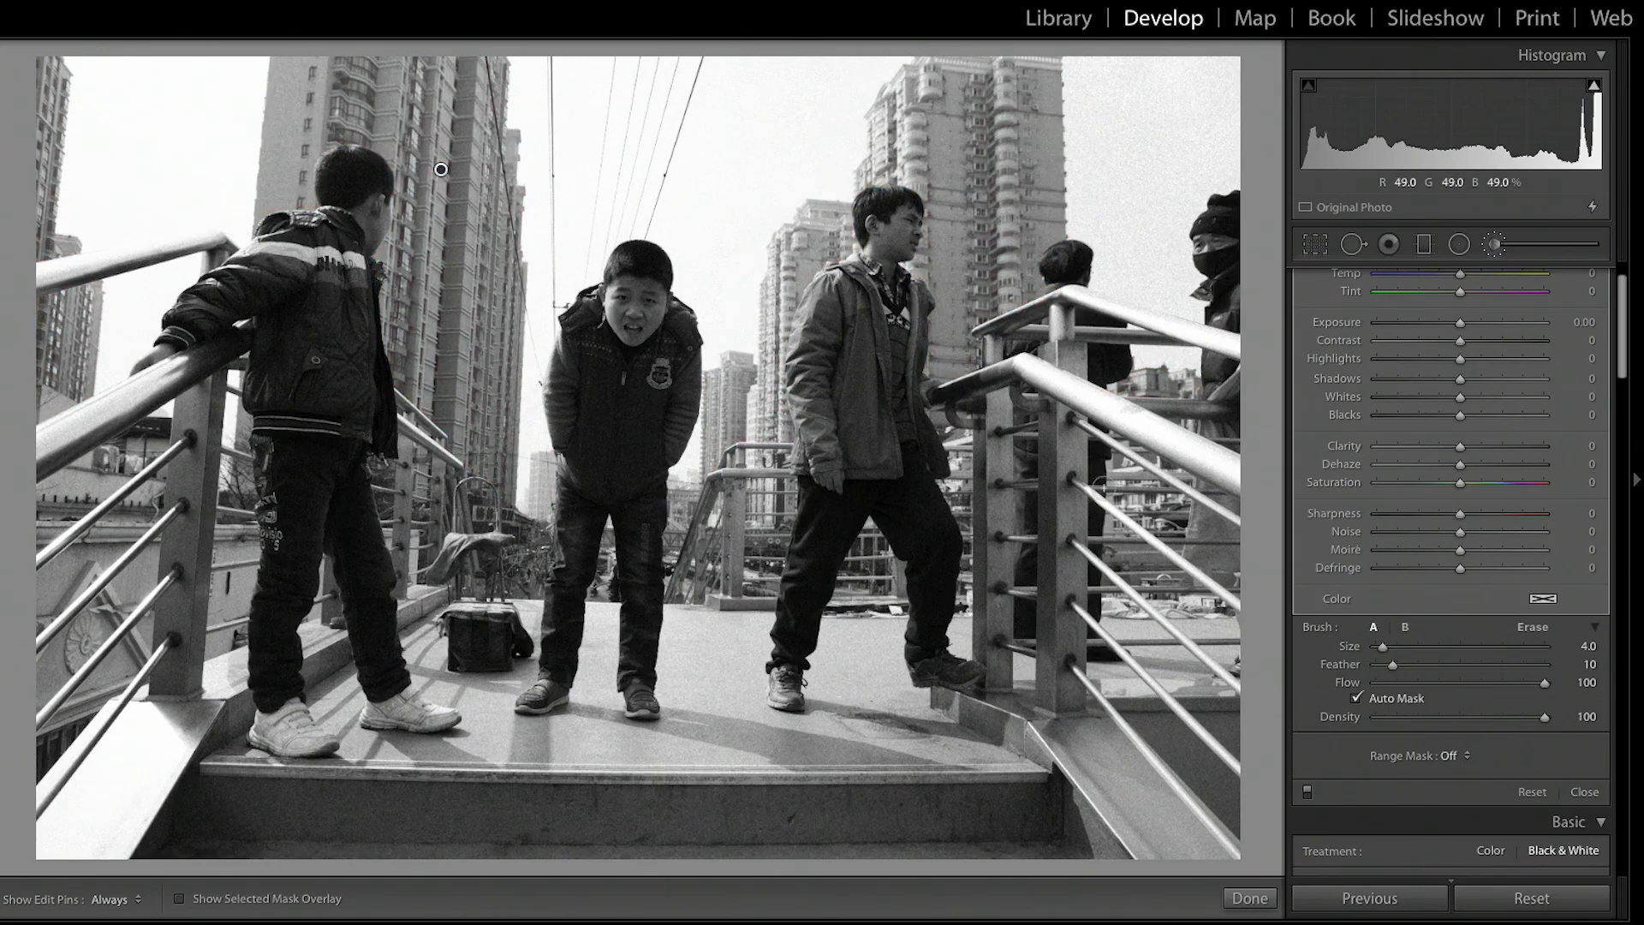
scroll(1430, 497, up, 2)
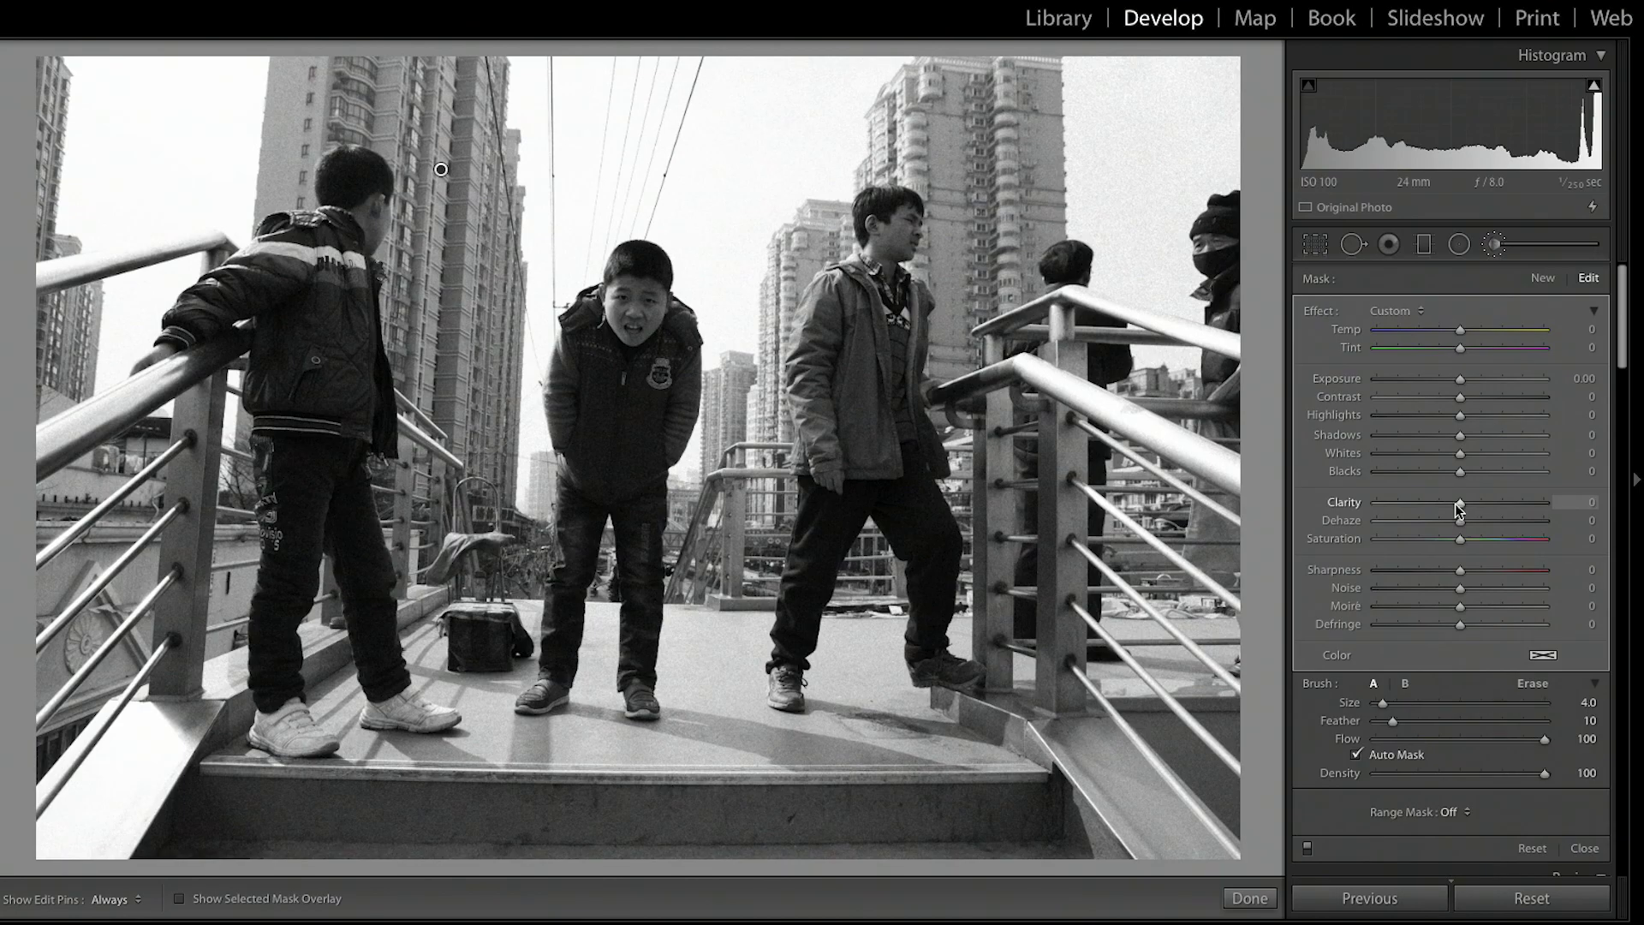
drag(1461, 502, 1103, 509)
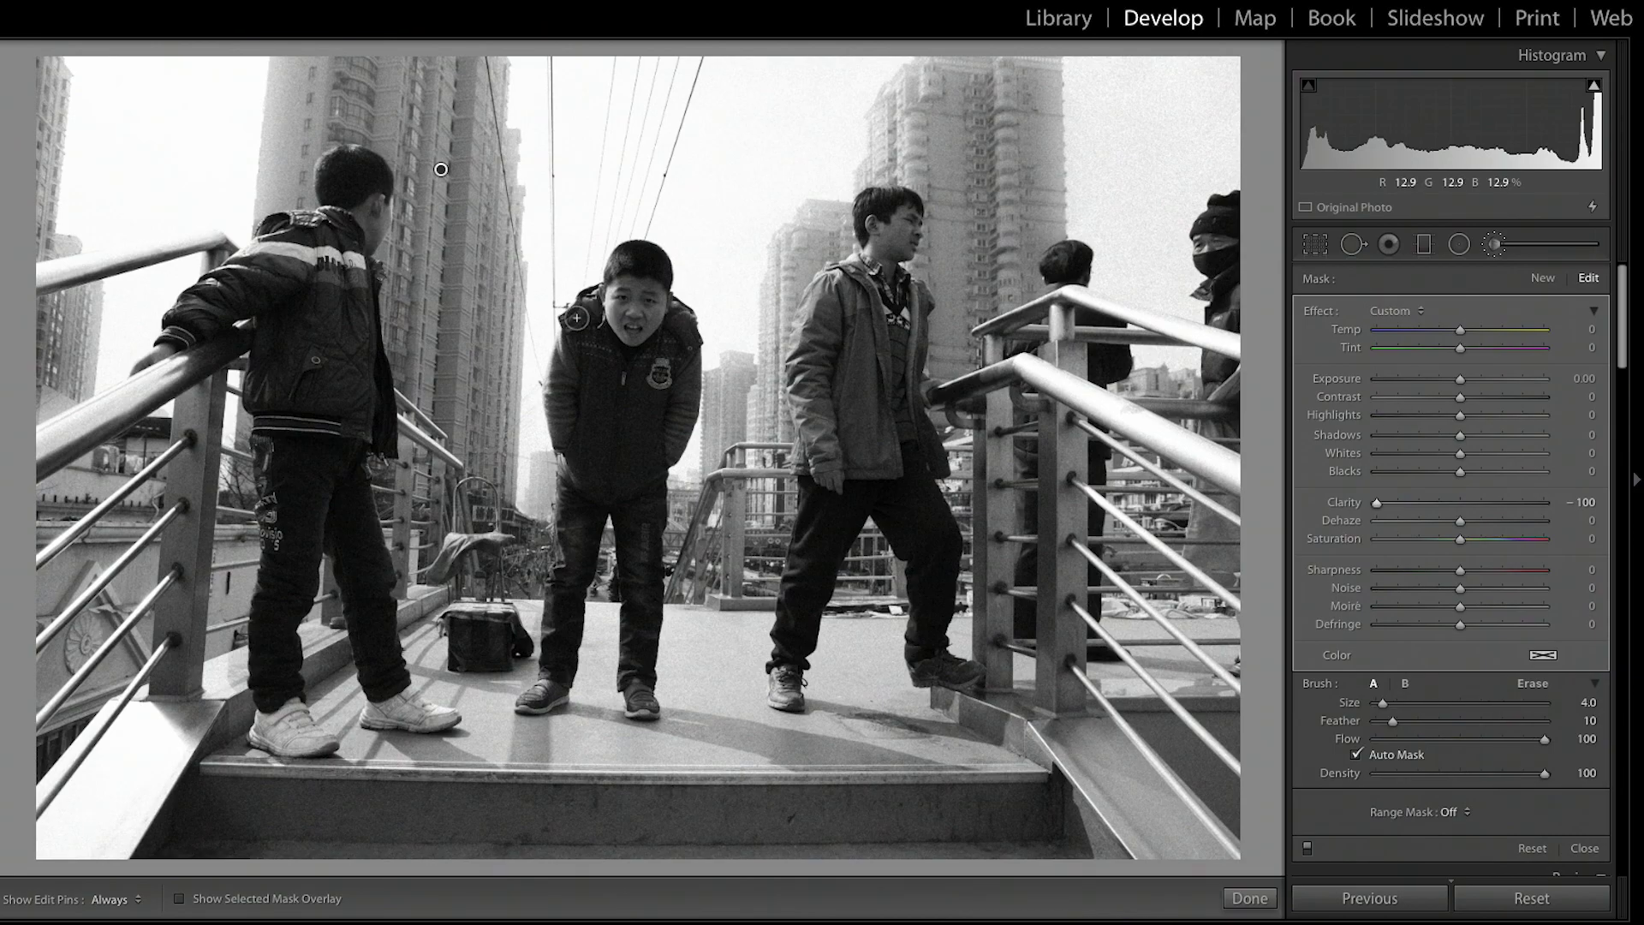
Check the mask overlay and toggle the brush adjustment off and on to compare the buildings before and after
key(o)
key(o)
click(1306, 849)
click(1306, 848)
click(1306, 849)
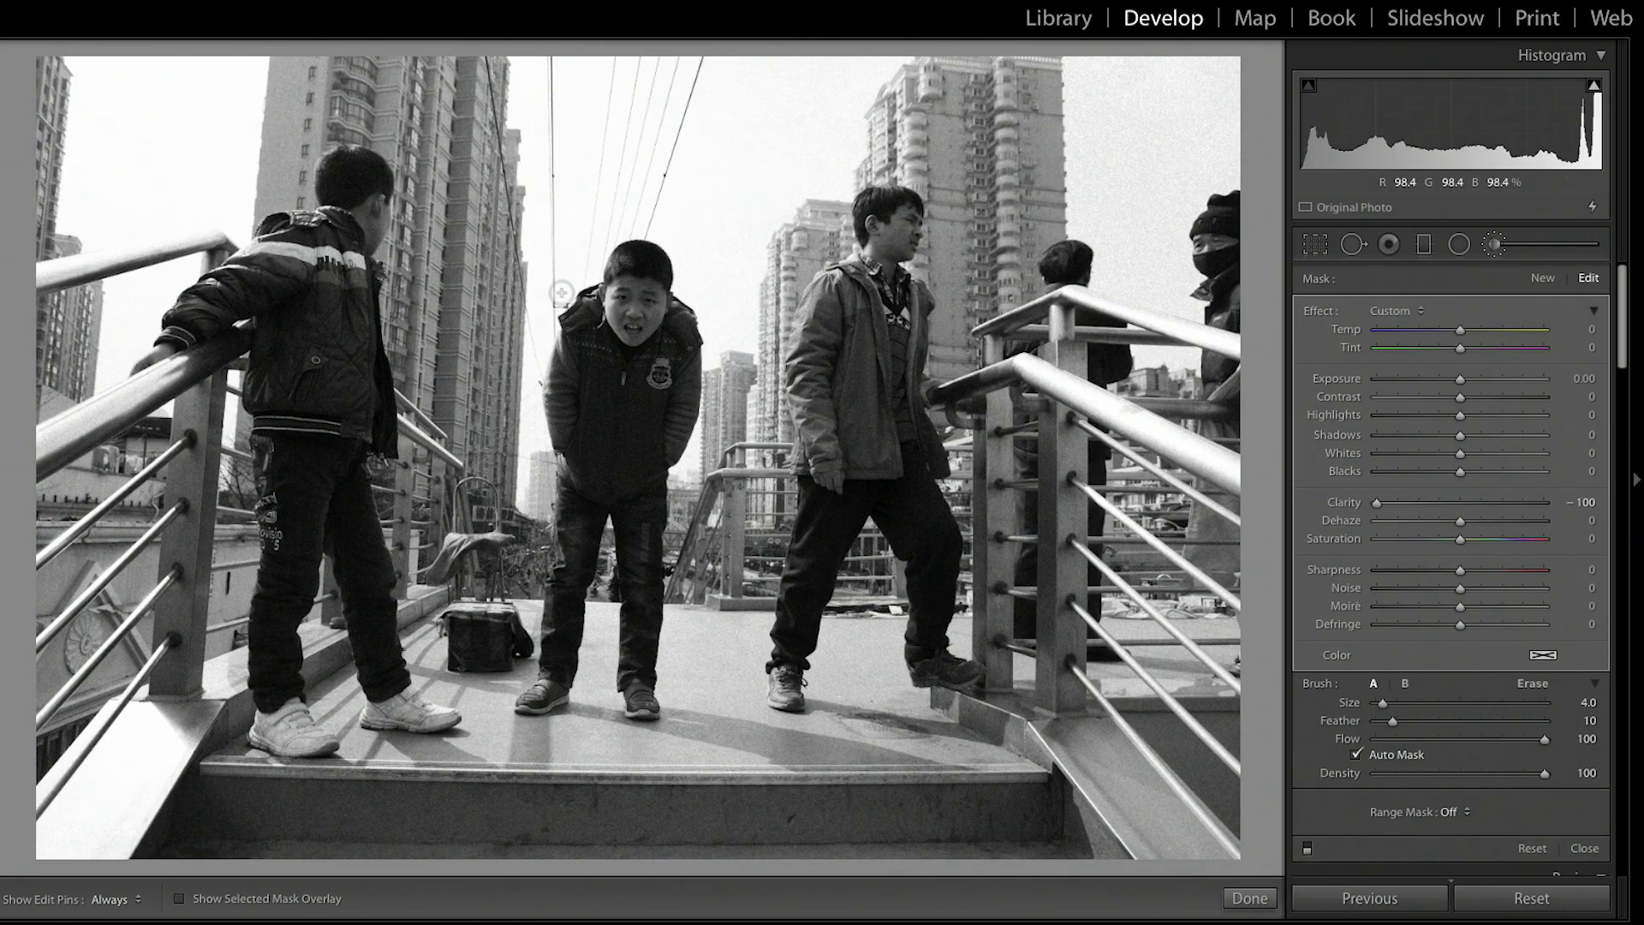